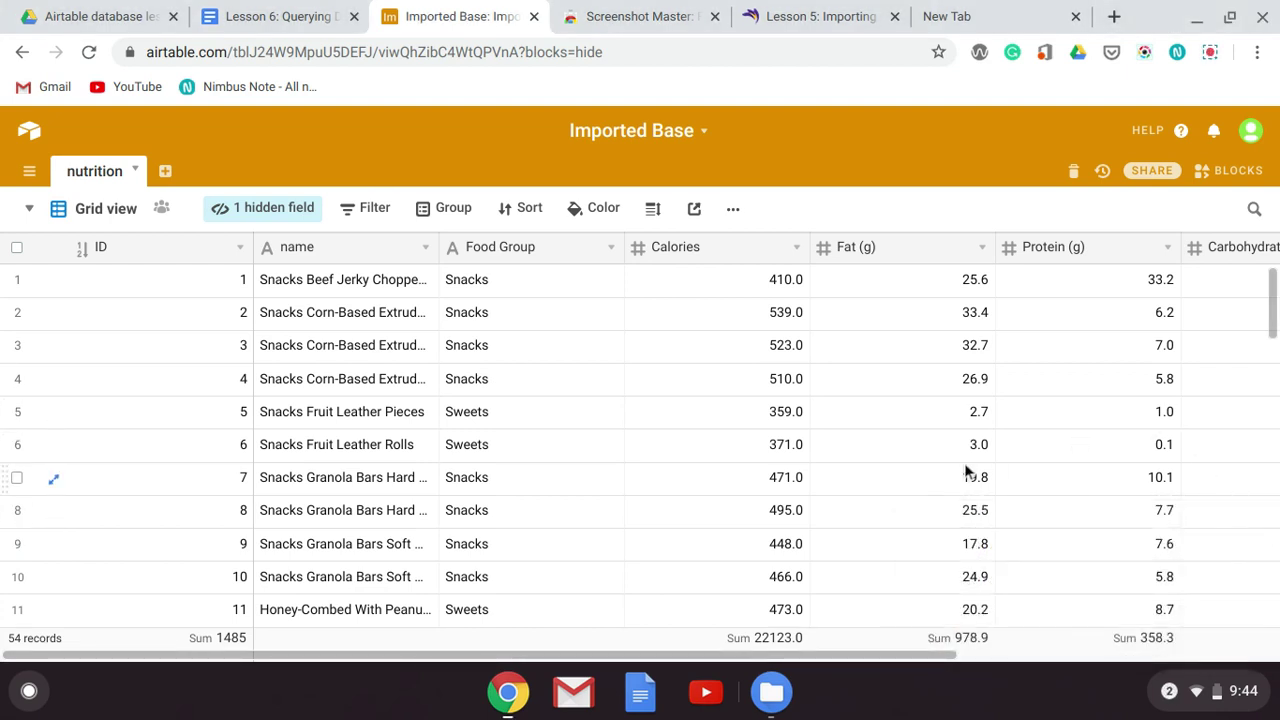
Look at the Calories field's options menu, then close it
{"action": "scroll", "coordinate": [971, 466], "scroll_direction": "up", "scroll_amount": 2}
{"action": "left_click", "coordinate": [784, 250]}
{"action": "left_click", "coordinate": [798, 247]}
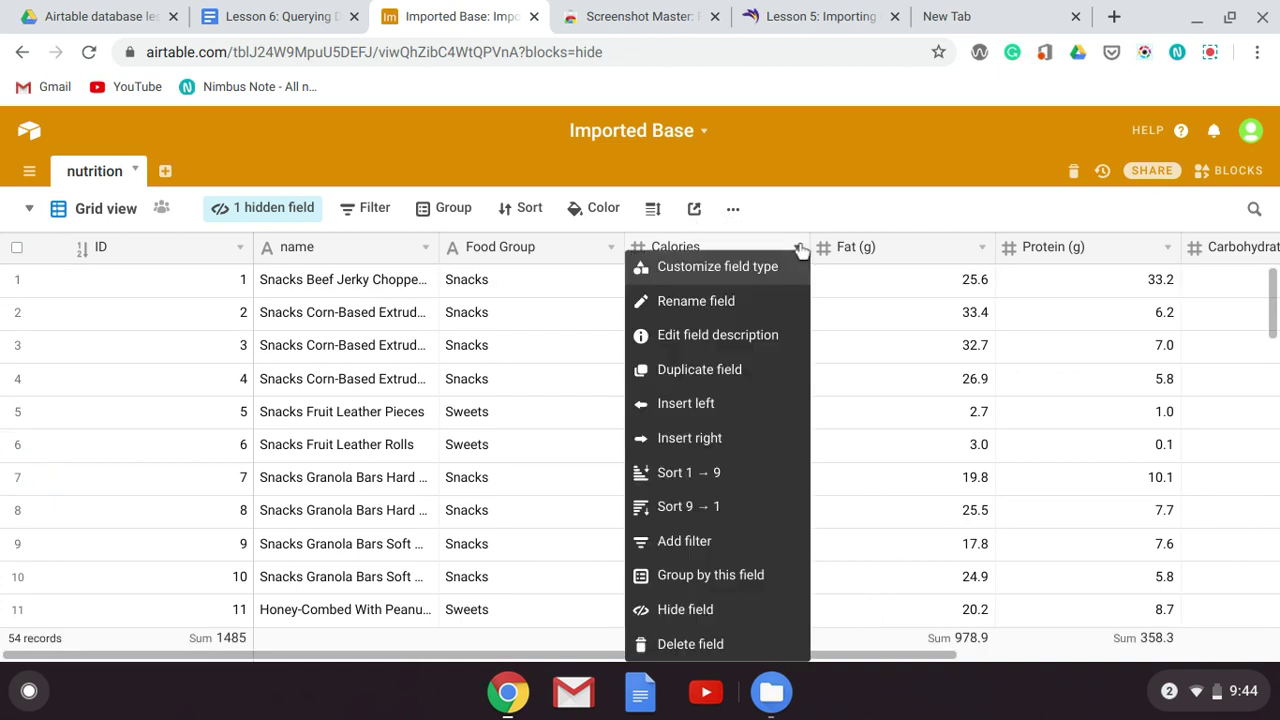
{"action": "left_click", "coordinate": [866, 216]}
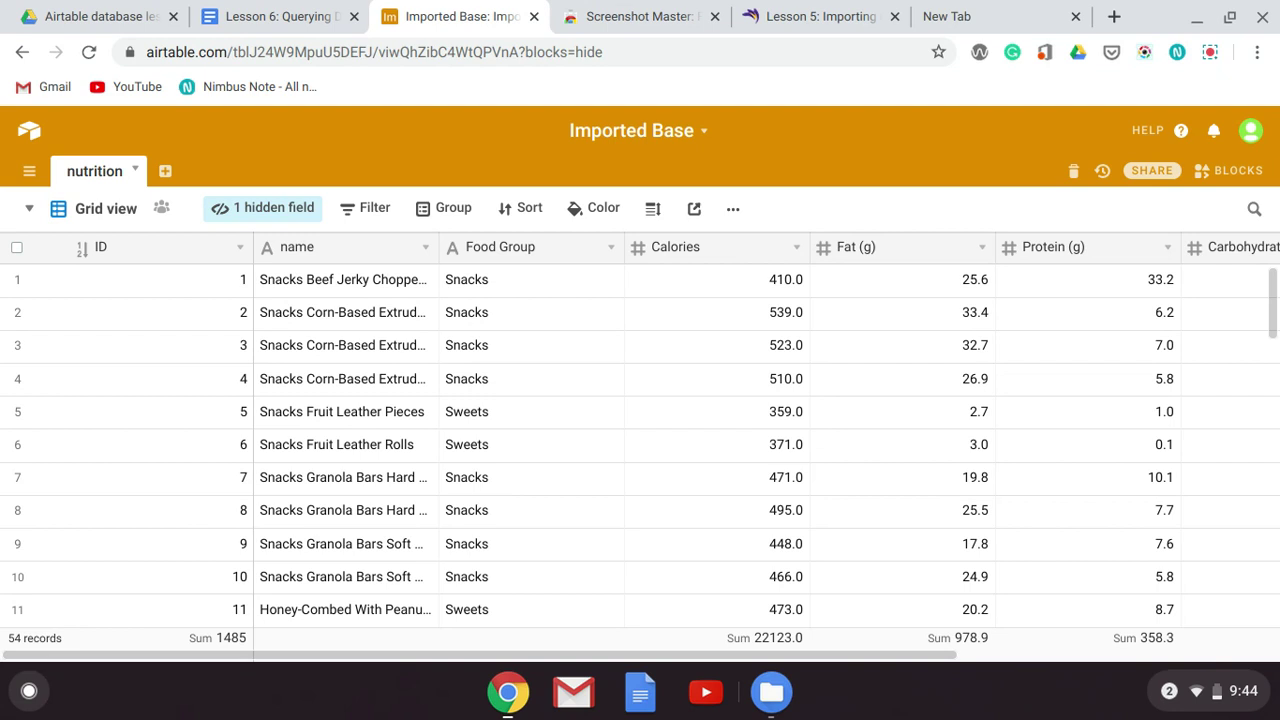
Toggle Calories and Fiber (g) in the field list, then show all fields
{"action": "left_click", "coordinate": [310, 219]}
{"action": "left_click", "coordinate": [298, 352]}
{"action": "scroll", "coordinate": [299, 362], "scroll_direction": "down", "scroll_amount": 1}
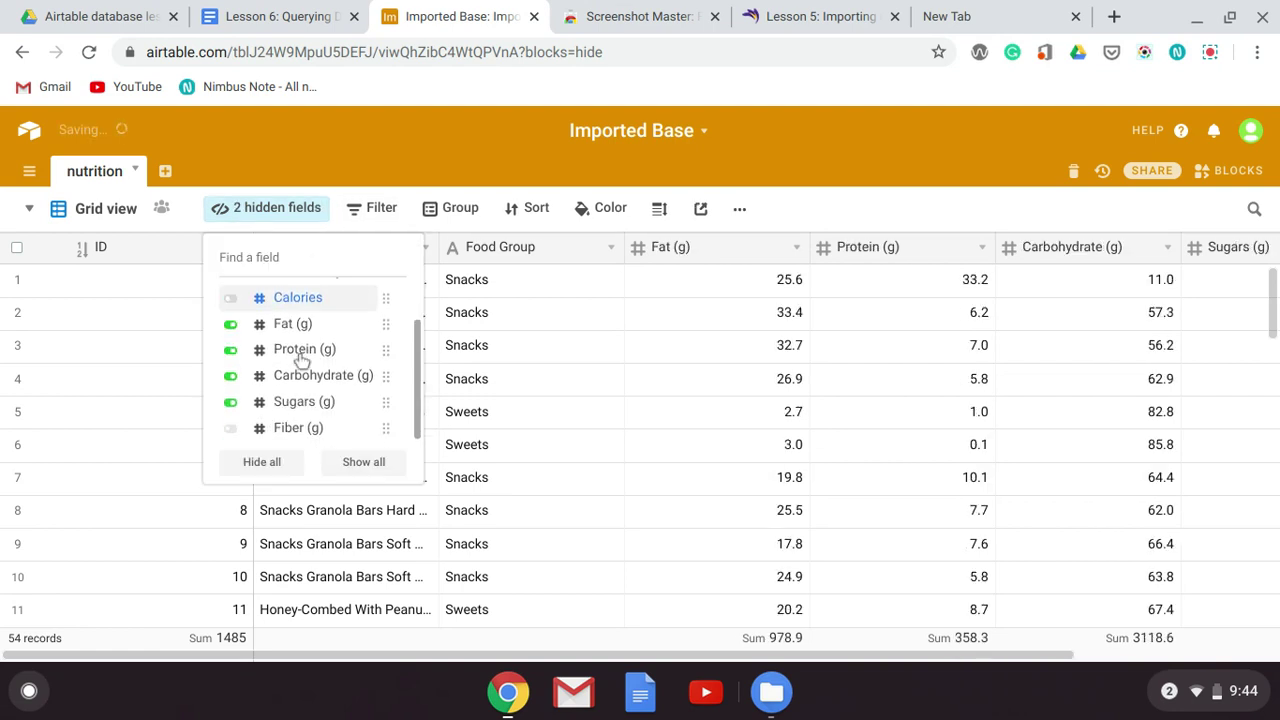
{"action": "left_click", "coordinate": [231, 428]}
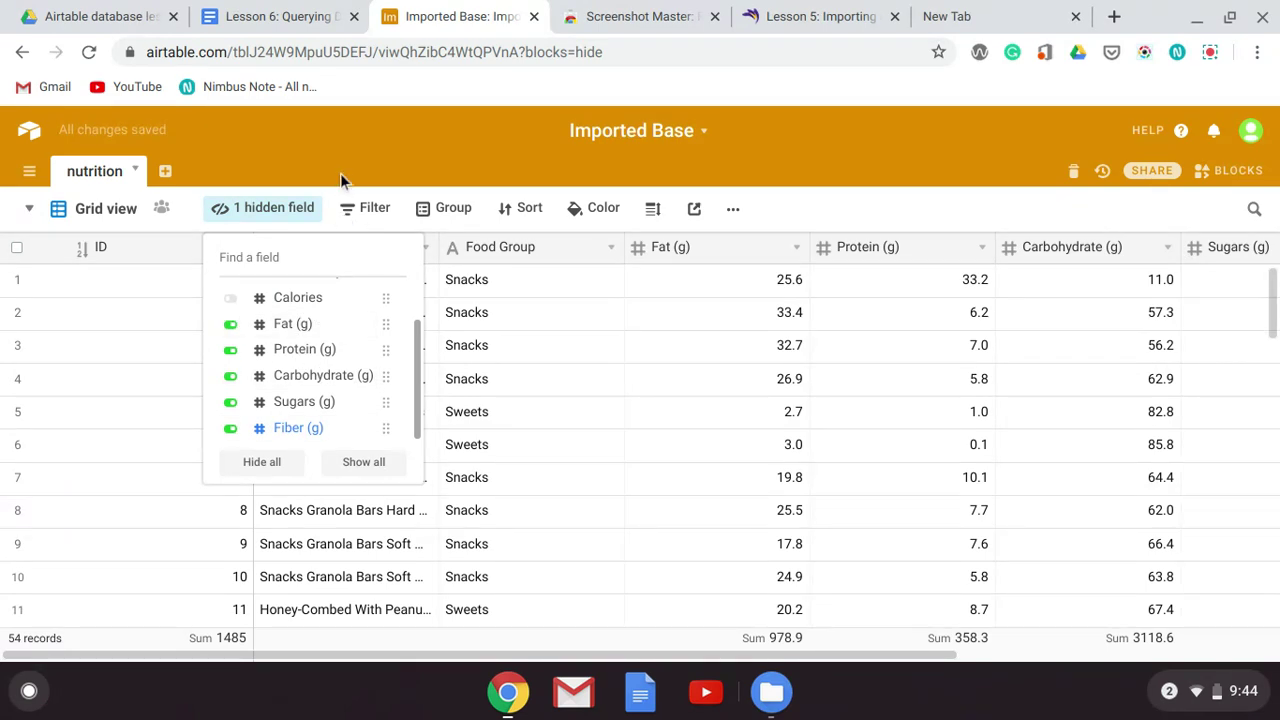
{"action": "left_click", "coordinate": [366, 464]}
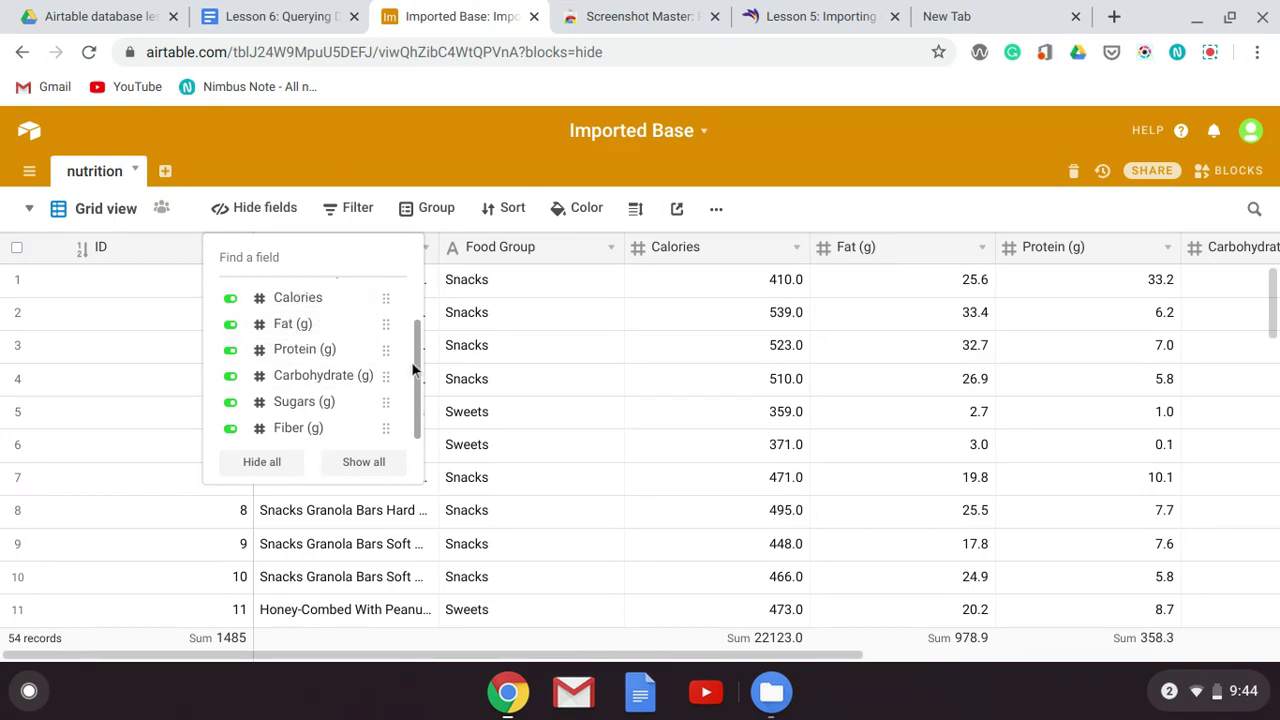
Hide the Food Group column so it is the only hidden field
{"action": "scroll", "coordinate": [419, 366], "scroll_direction": "up", "scroll_amount": 2}
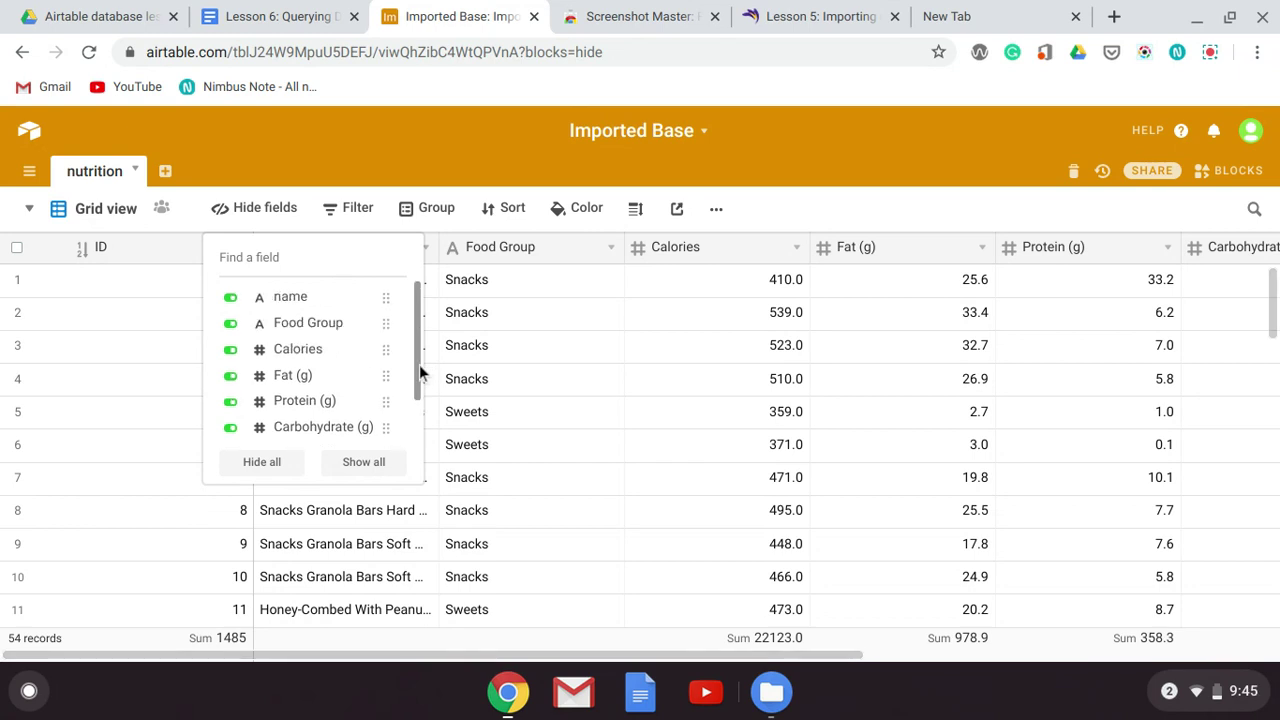
{"action": "left_click", "coordinate": [231, 324]}
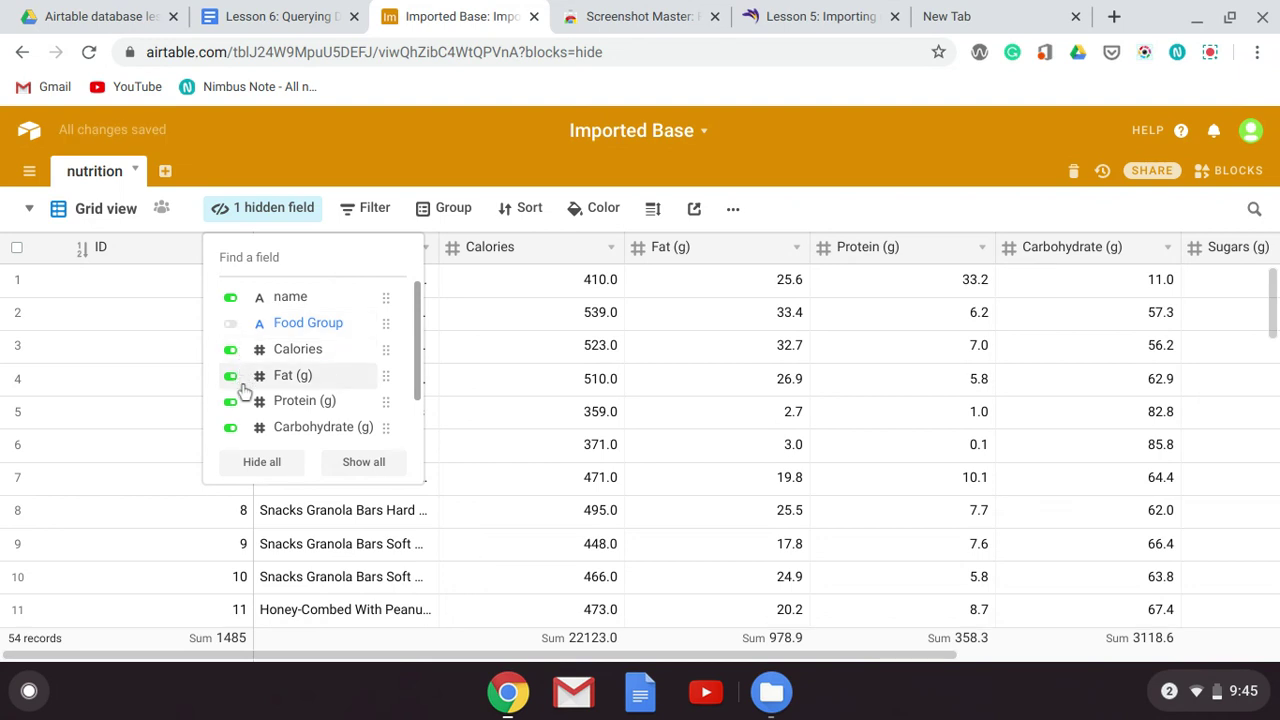
{"action": "scroll", "coordinate": [240, 380], "scroll_direction": "down", "scroll_amount": 1}
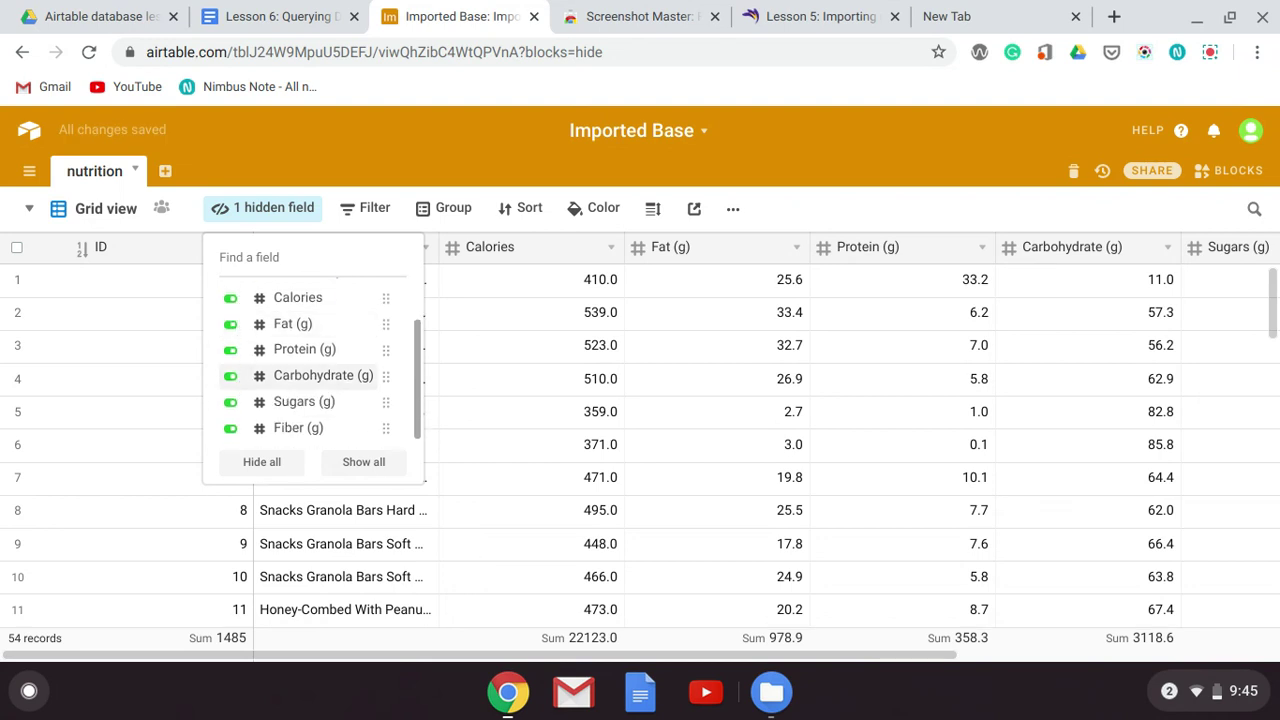
Hide the Sugars (g) and Fiber (g) columns and close the field list
{"action": "left_click", "coordinate": [231, 402]}
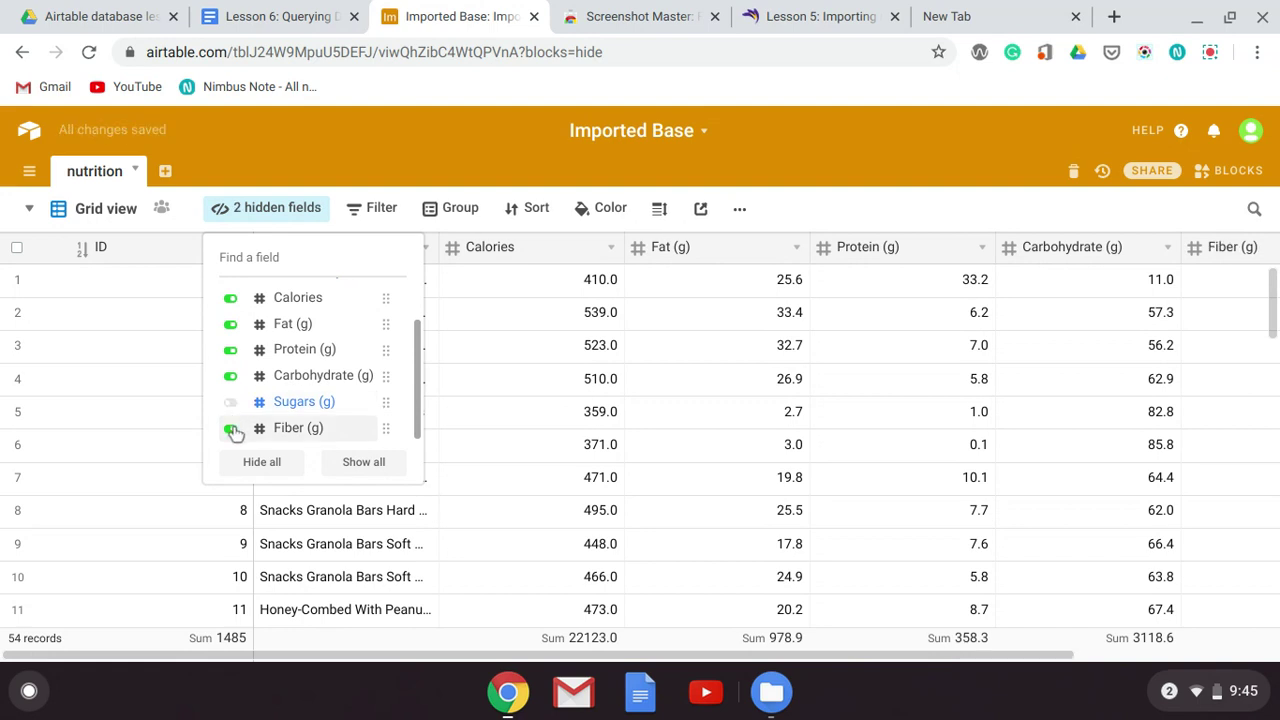
{"action": "left_click", "coordinate": [231, 429]}
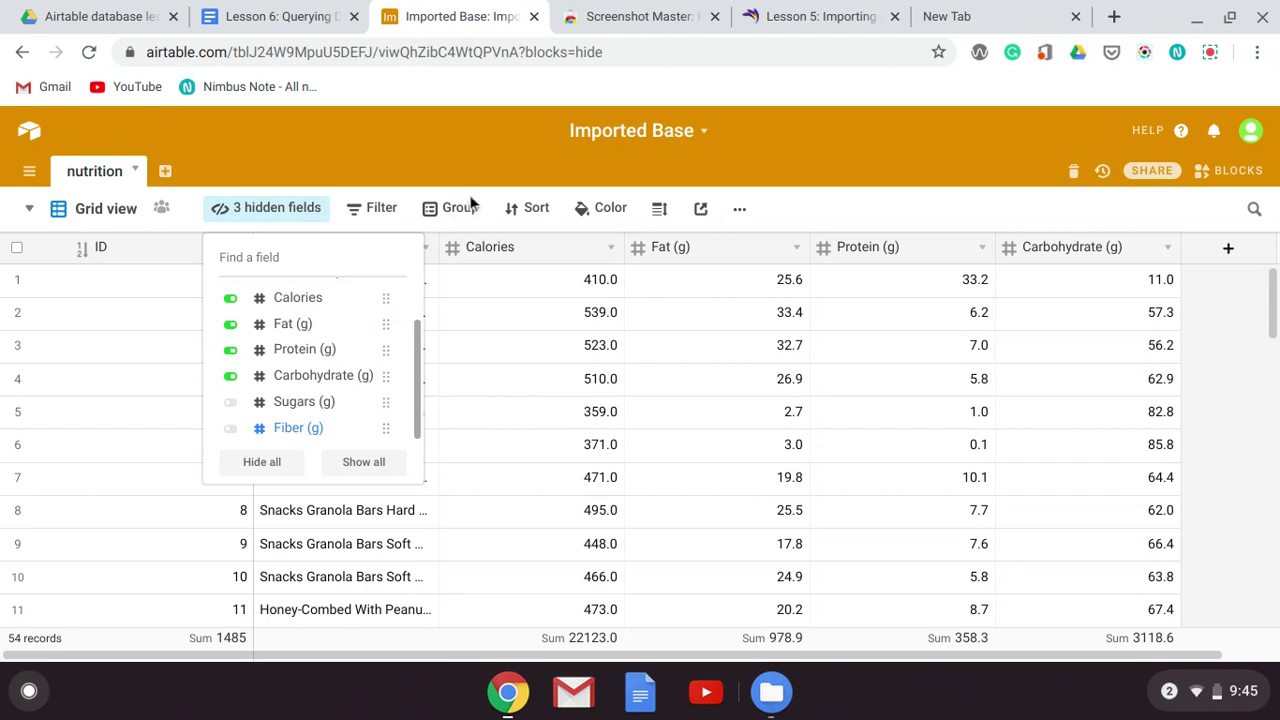
{"action": "left_click", "coordinate": [634, 174]}
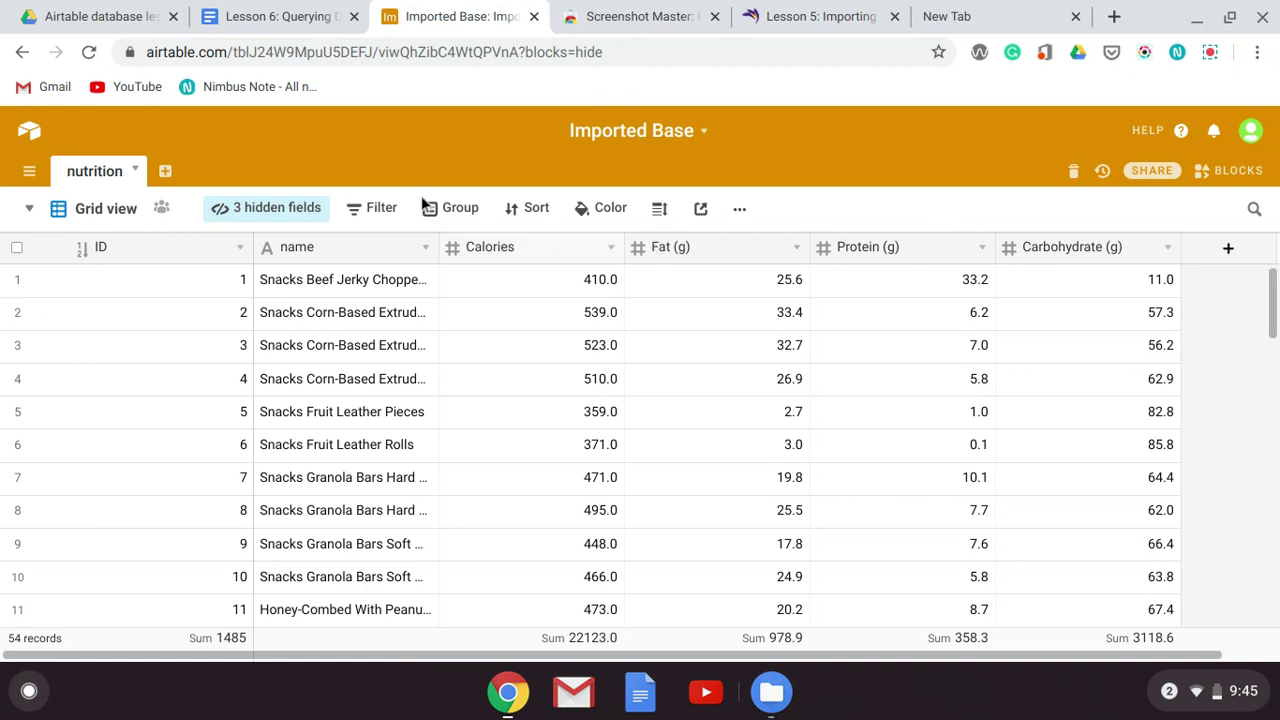
Reopen the hidden fields list, show all fields, and close it
{"action": "left_click", "coordinate": [277, 212]}
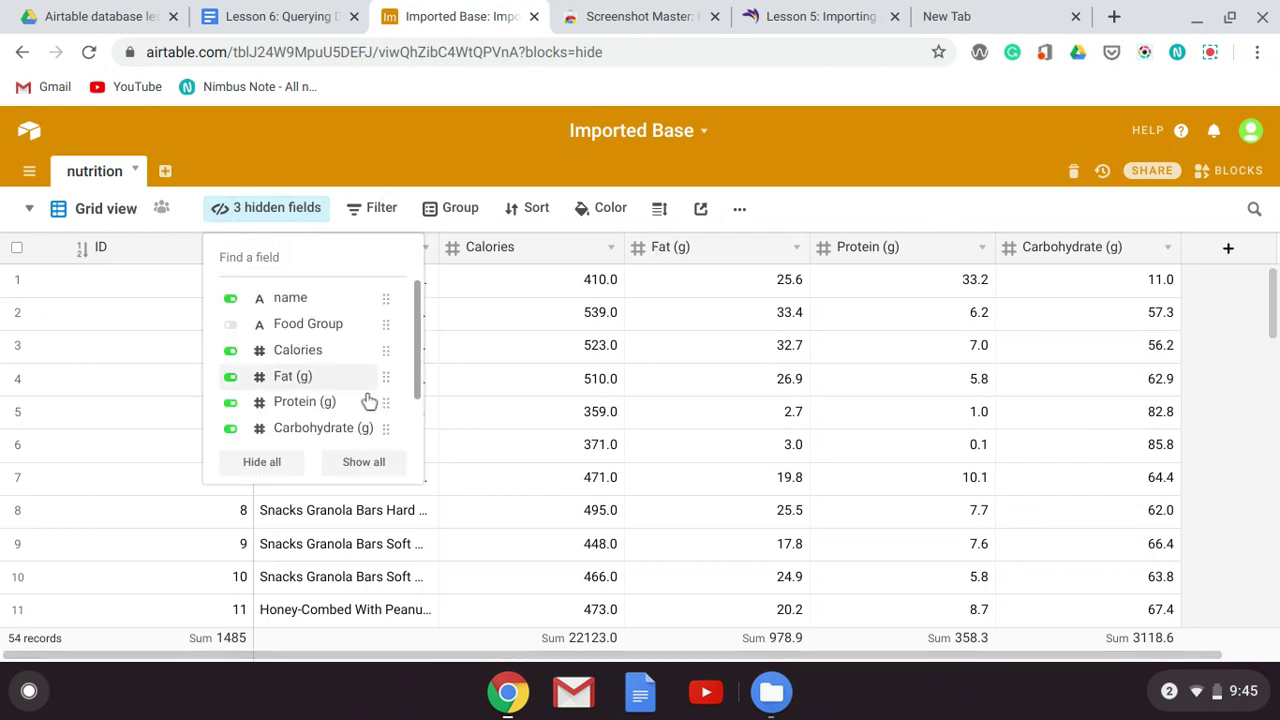
{"action": "left_click", "coordinate": [363, 462]}
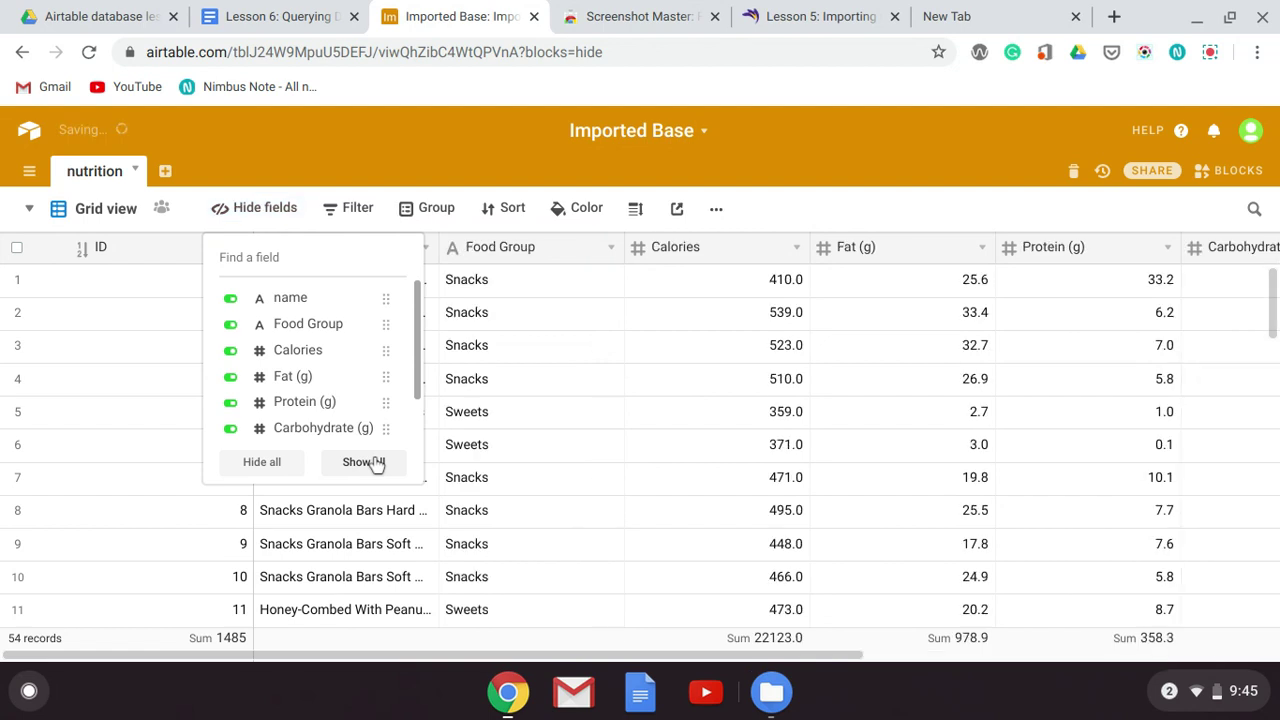
{"action": "left_click", "coordinate": [448, 175]}
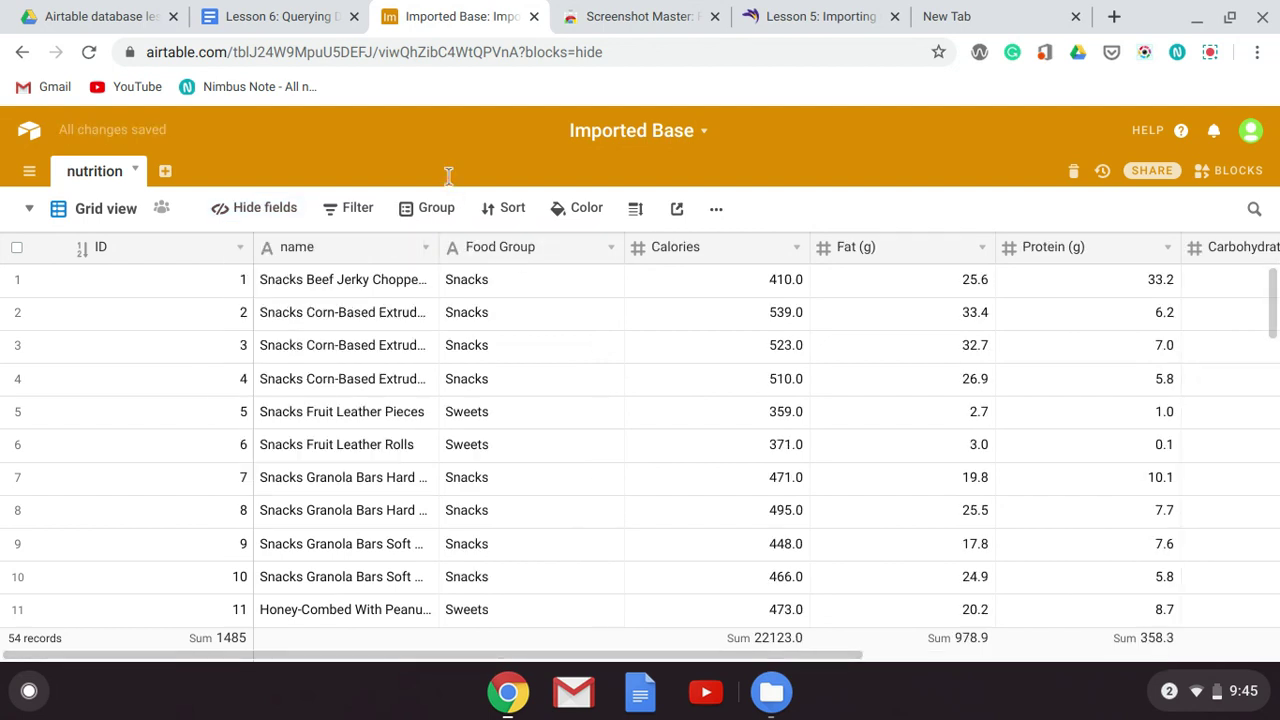
Add a filter where Food Group is 'Sweets' and browse the filtered records
{"action": "left_click", "coordinate": [377, 213]}
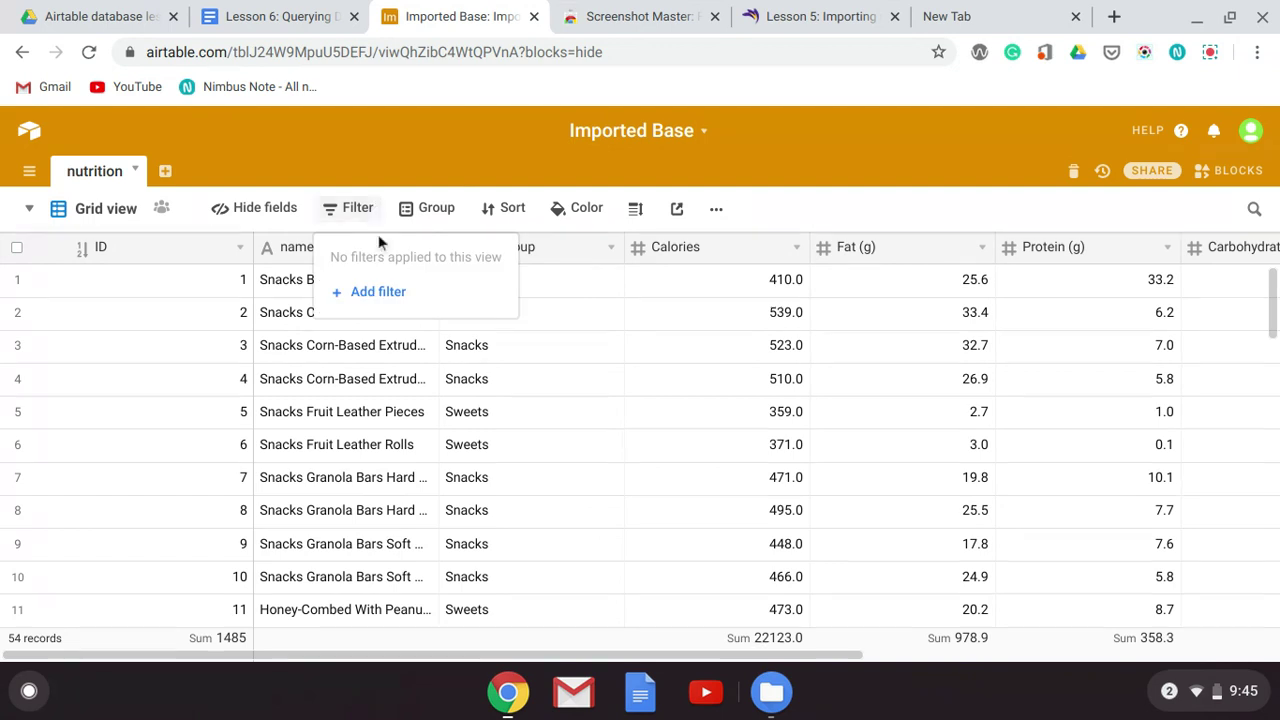
{"action": "left_click", "coordinate": [389, 294]}
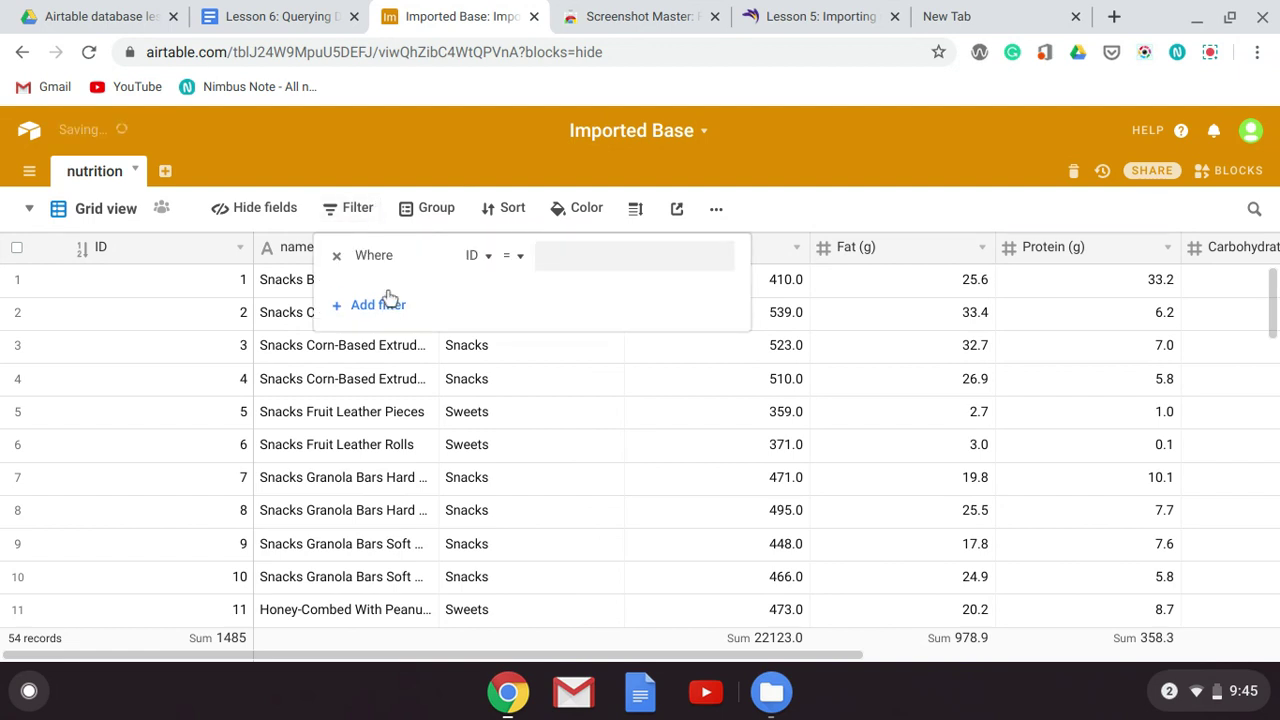
{"action": "left_click", "coordinate": [490, 258]}
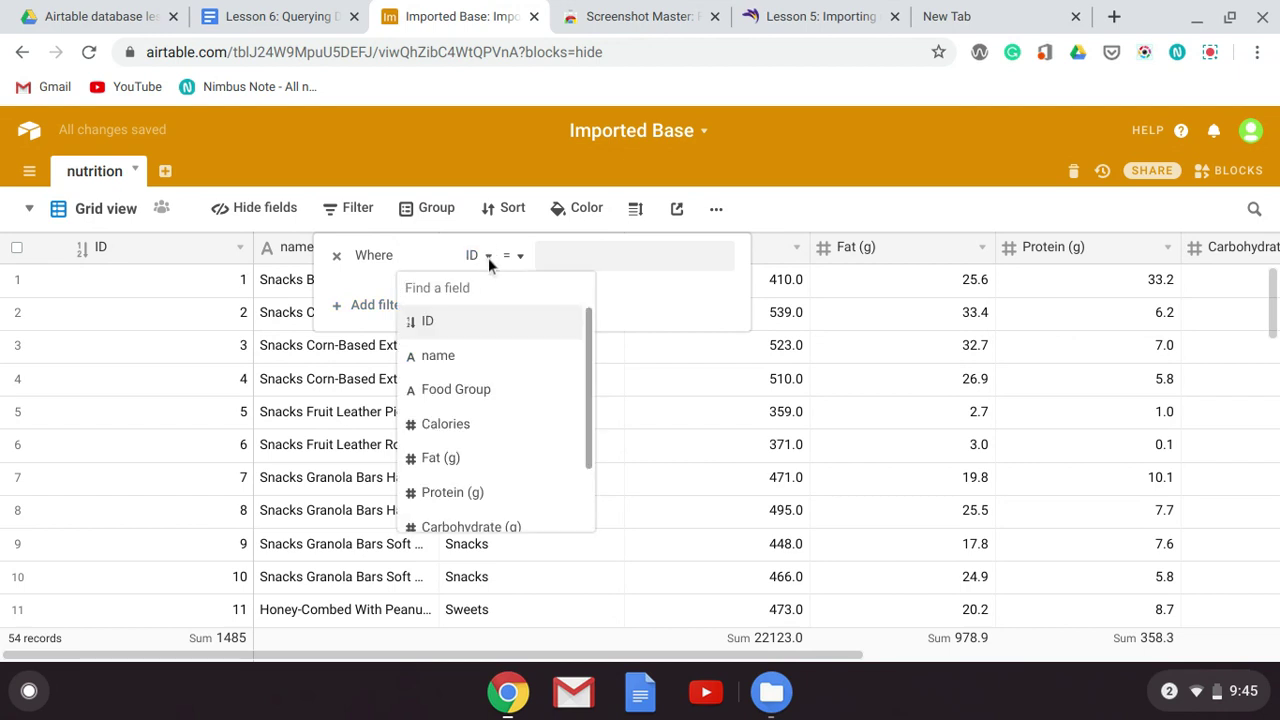
{"action": "left_click", "coordinate": [492, 392]}
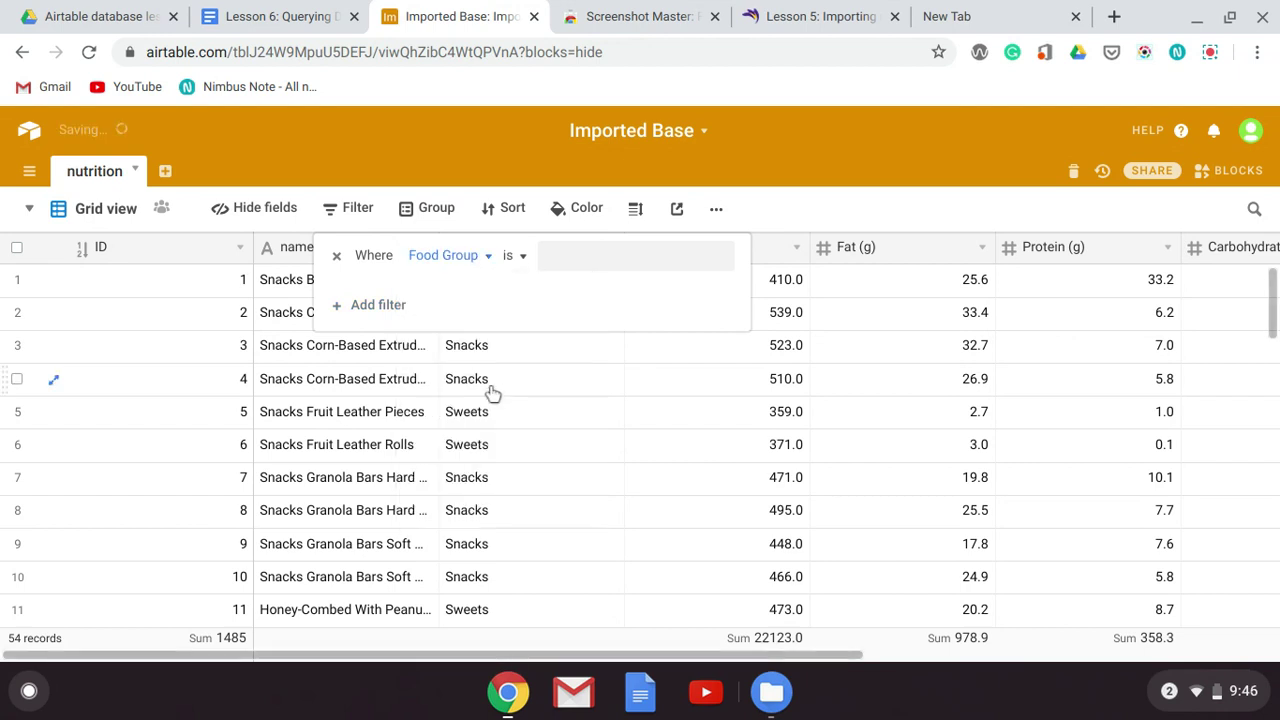
{"action": "left_click", "coordinate": [545, 262]}
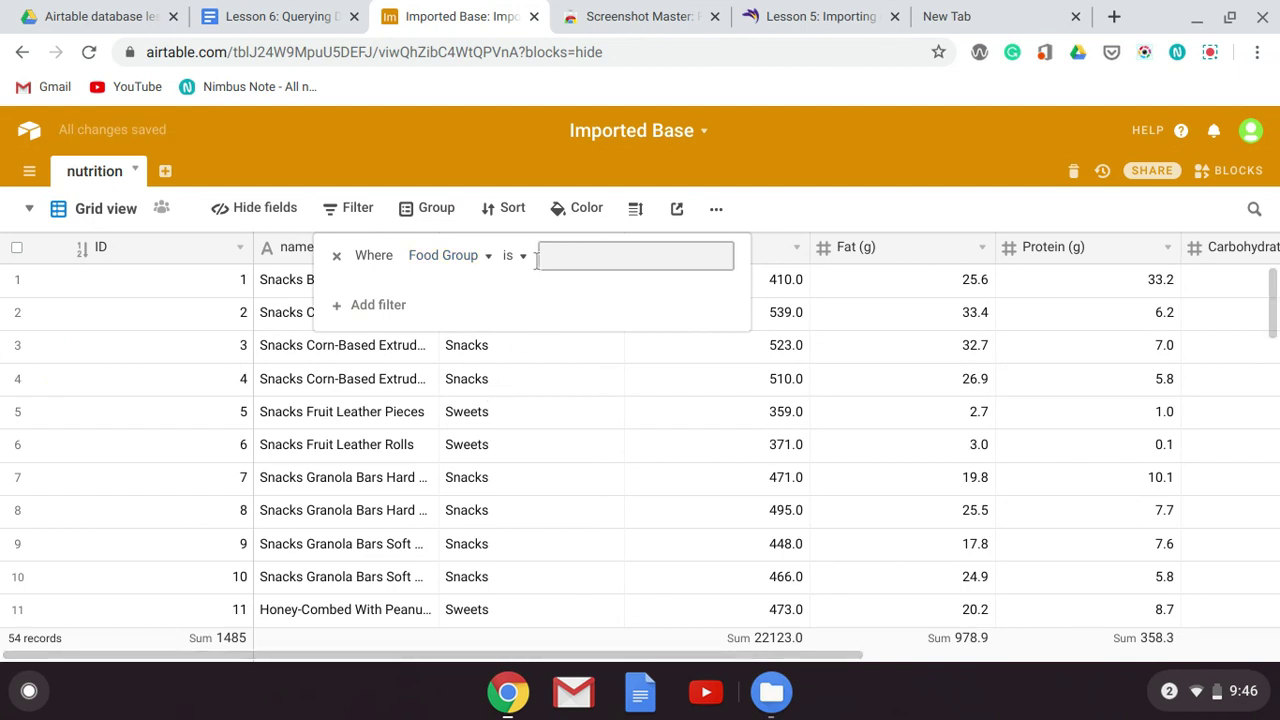
{"action": "left_click", "coordinate": [522, 258]}
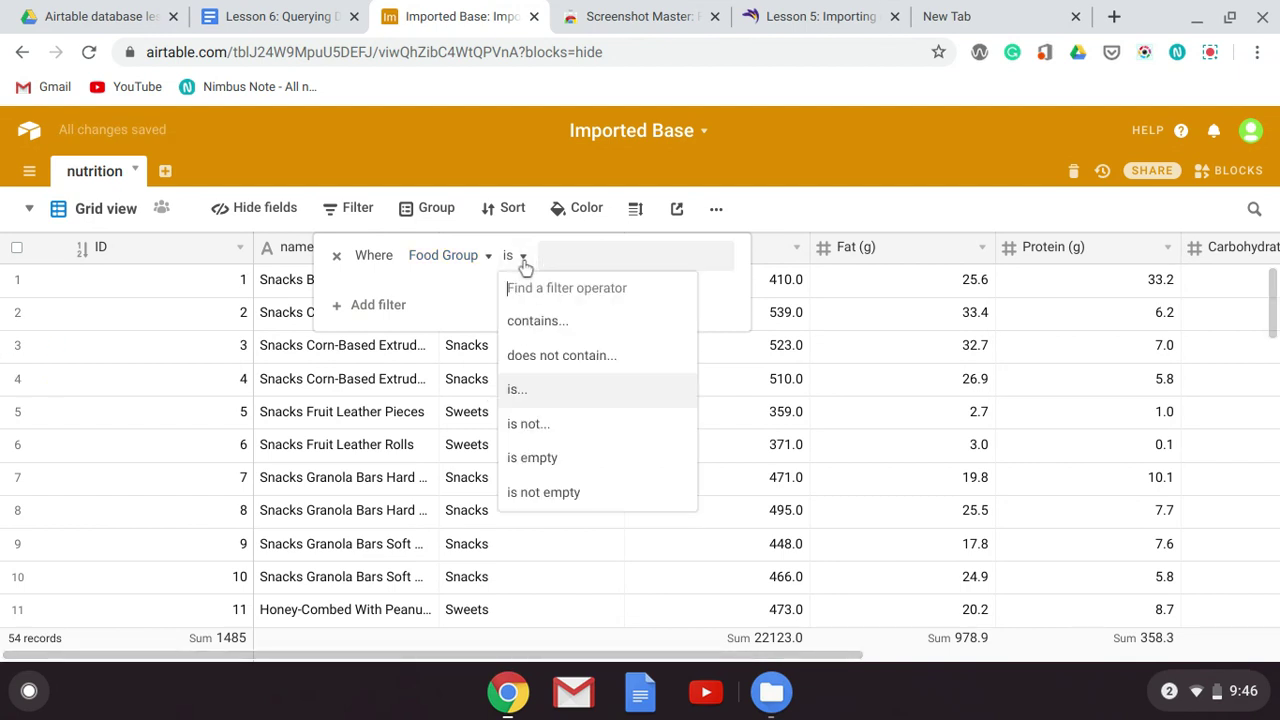
{"action": "left_click", "coordinate": [545, 395]}
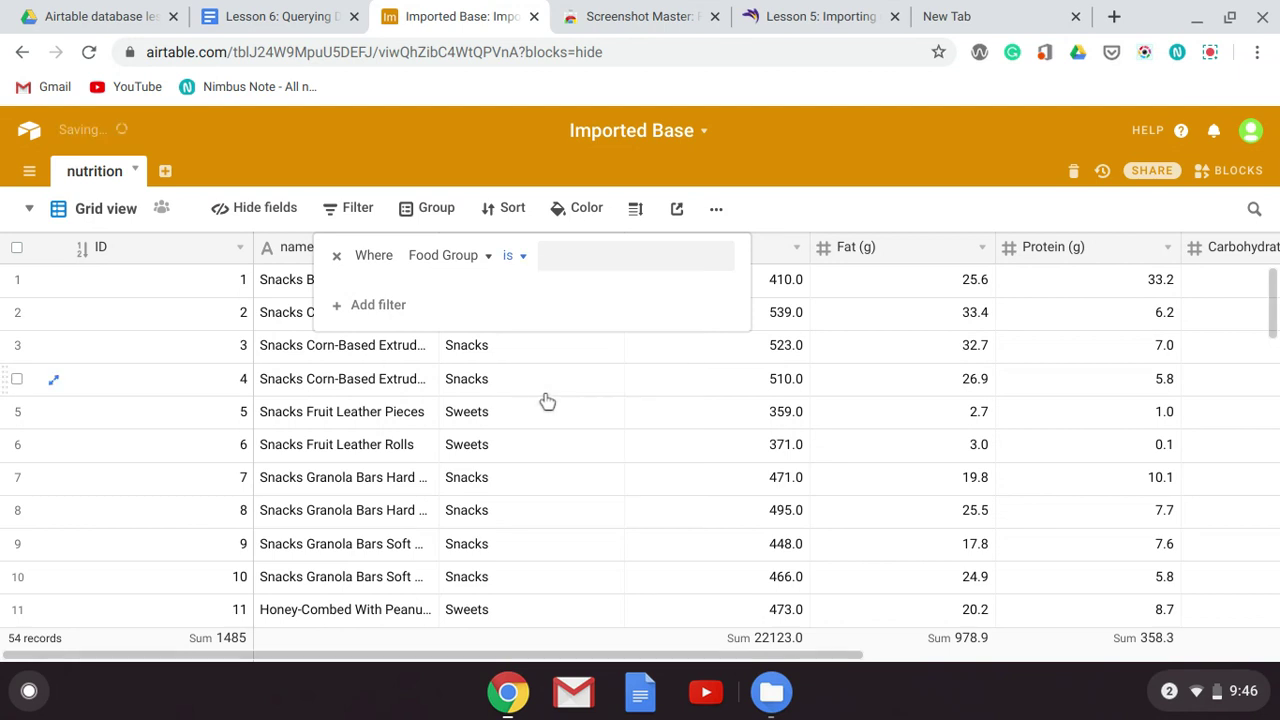
{"action": "left_click", "coordinate": [589, 258]}
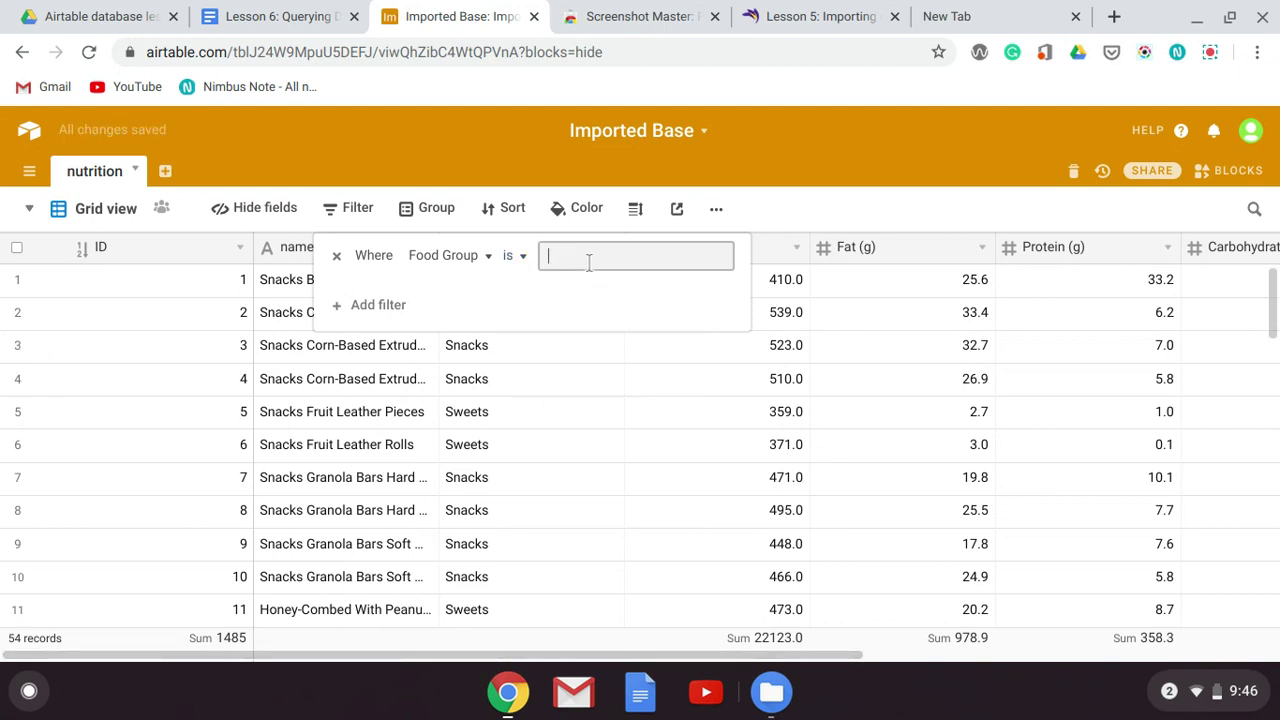
{"action": "type", "text": "Sweets"}
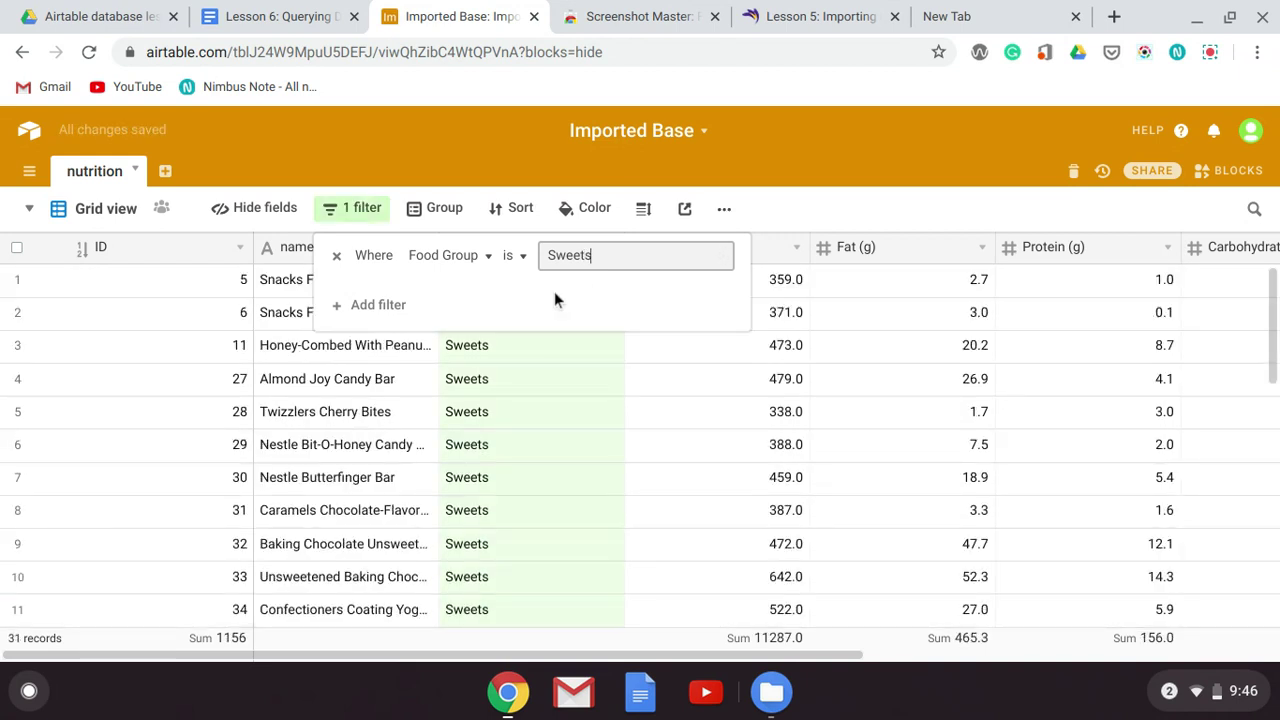
{"action": "left_click", "coordinate": [674, 416]}
{"action": "scroll", "coordinate": [674, 416], "scroll_direction": "down", "scroll_amount": 5}
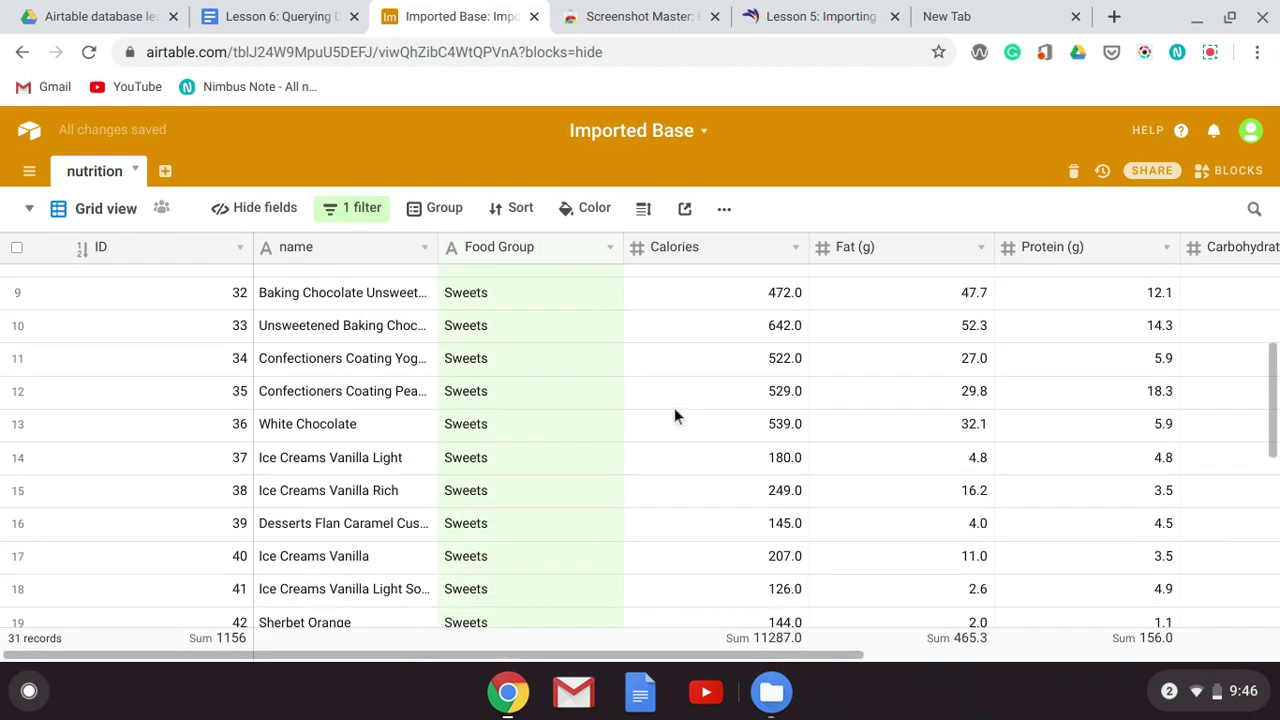
{"action": "scroll", "coordinate": [674, 407], "scroll_direction": "down", "scroll_amount": 4}
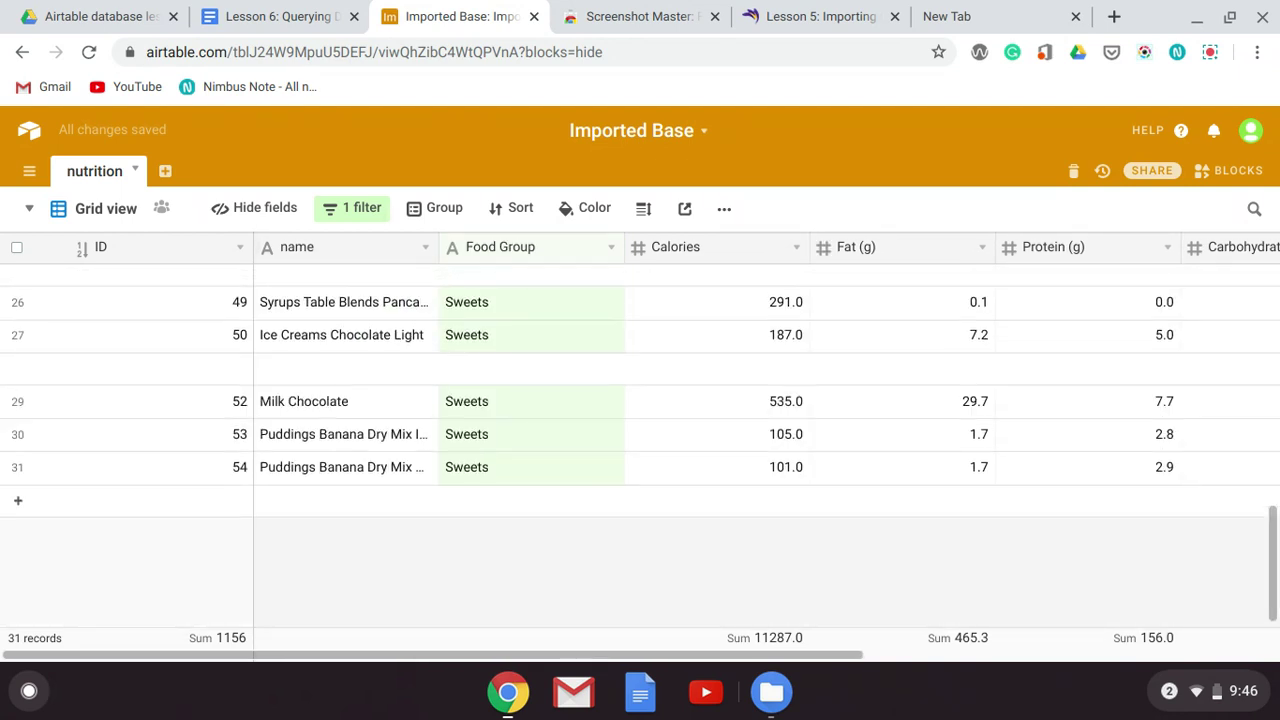
{"action": "scroll", "coordinate": [640, 440], "scroll_direction": "up", "scroll_amount": 10}
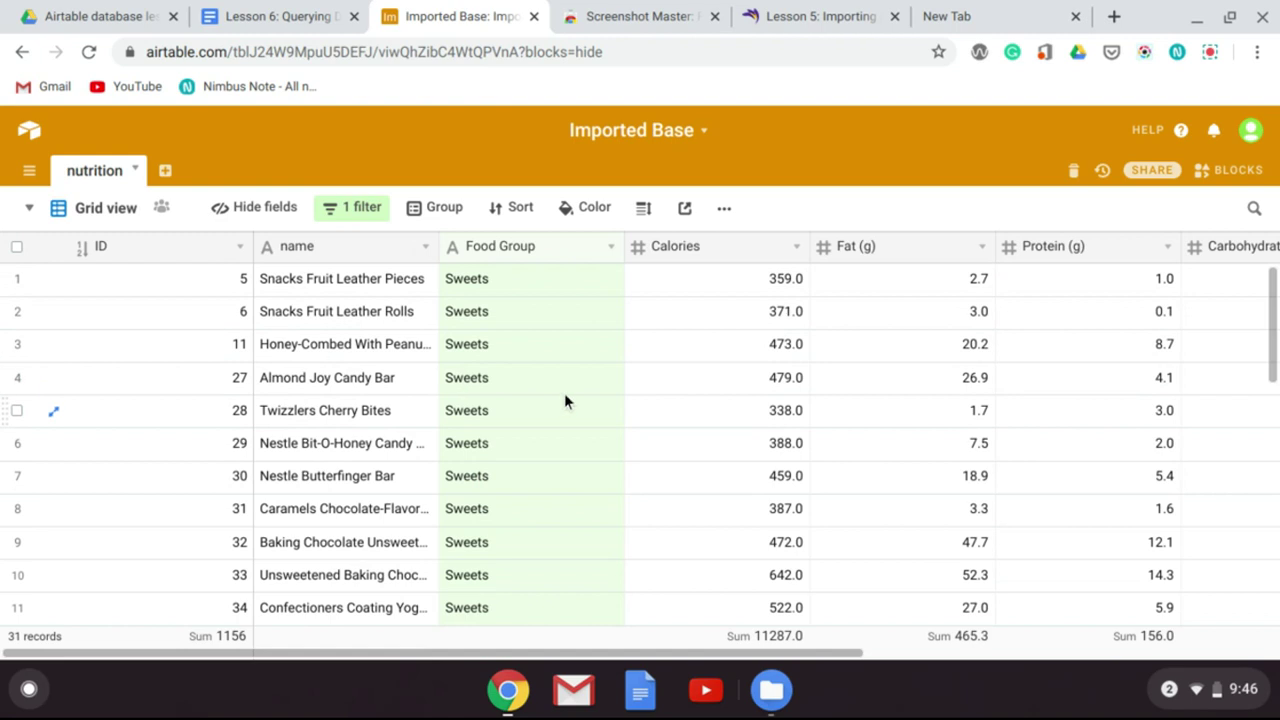
Delete the Food Group is Sweets filter so all 54 records return
{"action": "left_click", "coordinate": [365, 216]}
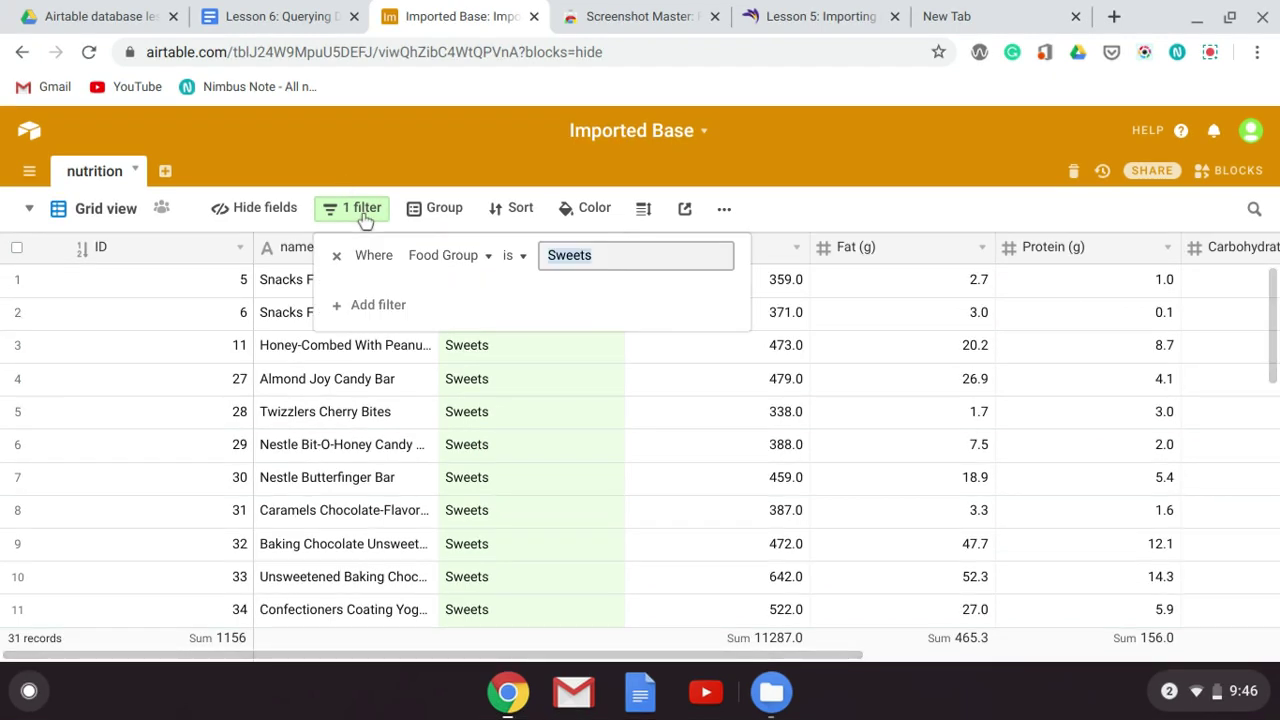
{"action": "left_click", "coordinate": [339, 258]}
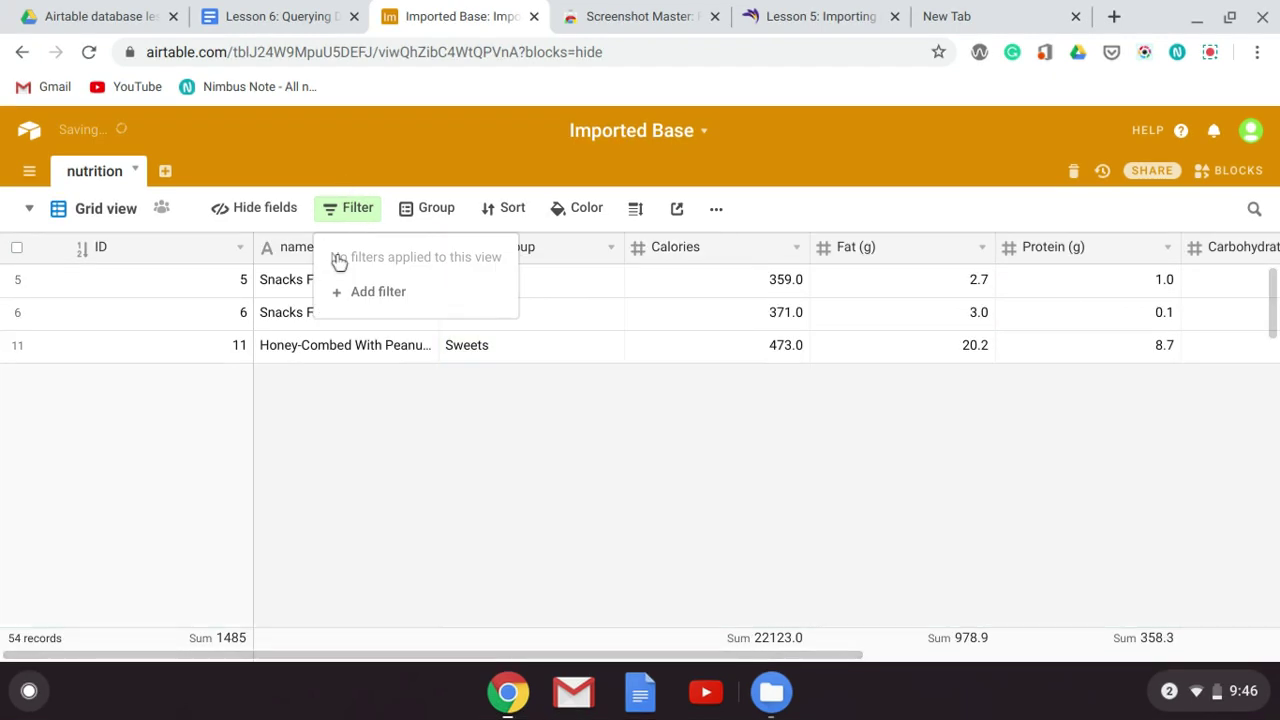
{"action": "left_click", "coordinate": [435, 209]}
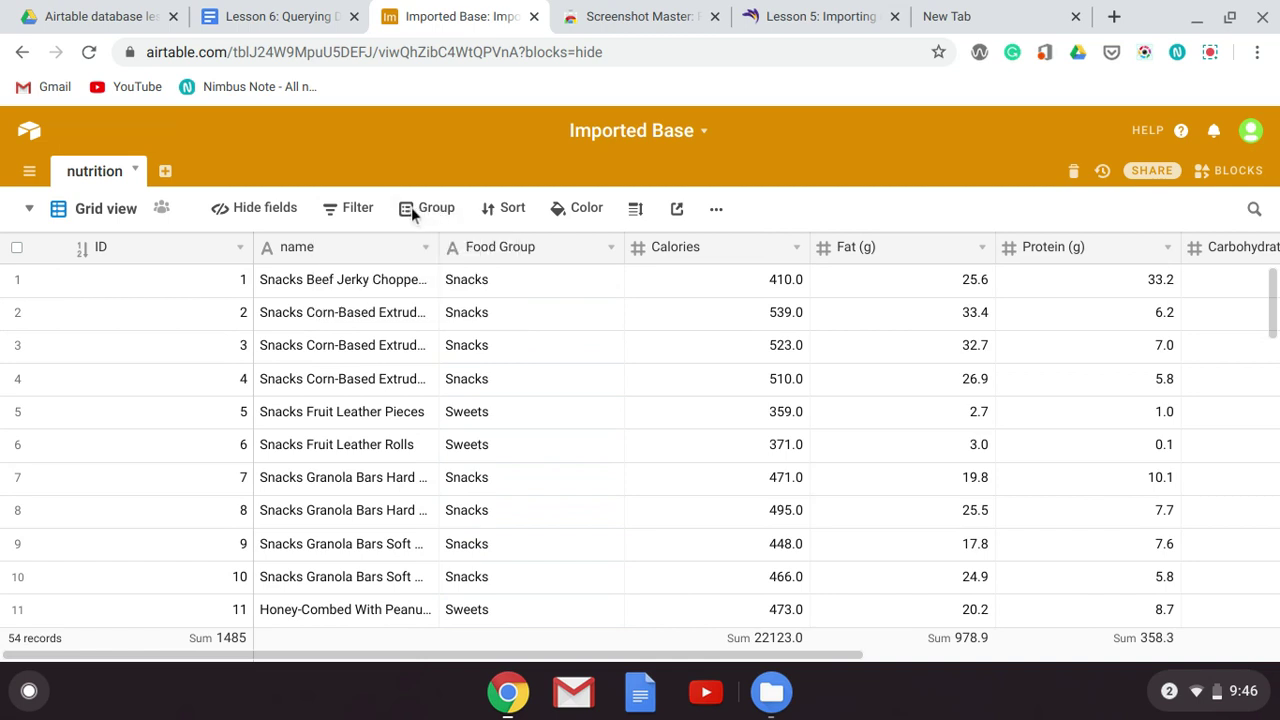
Check the name field's options, then select the first Food Group cell
{"action": "left_click", "coordinate": [426, 247]}
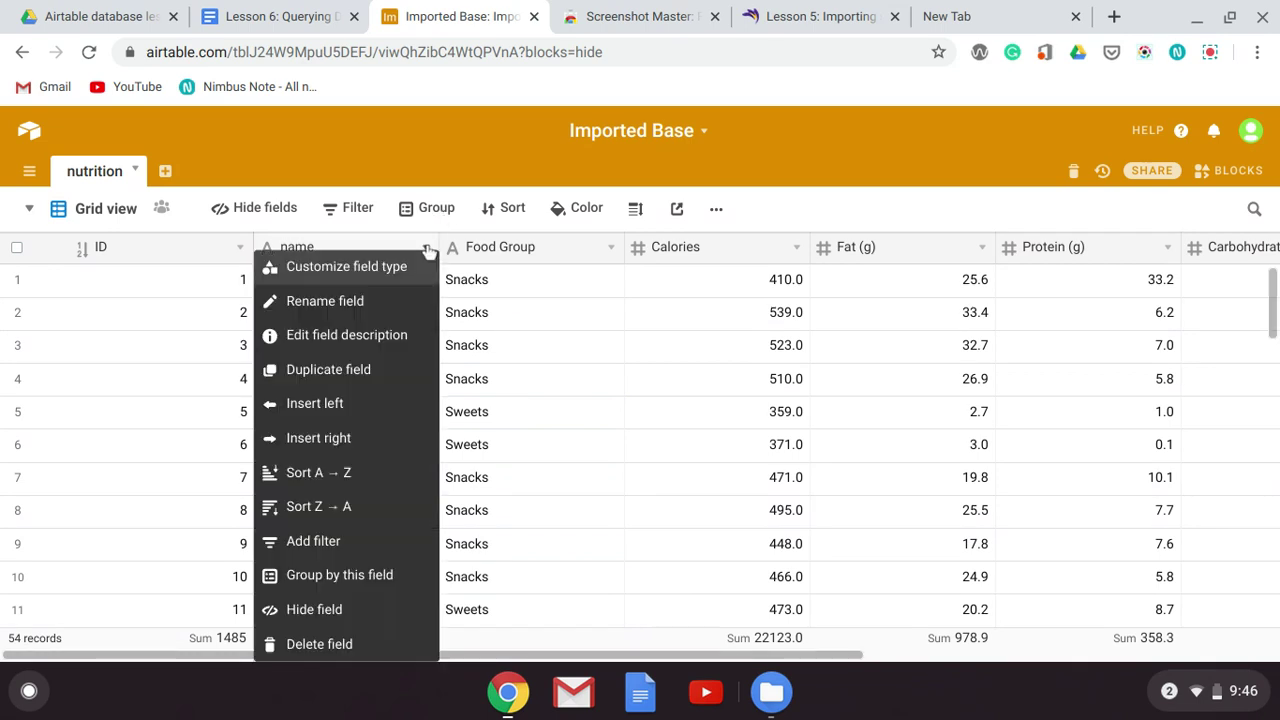
{"action": "left_click", "coordinate": [426, 213]}
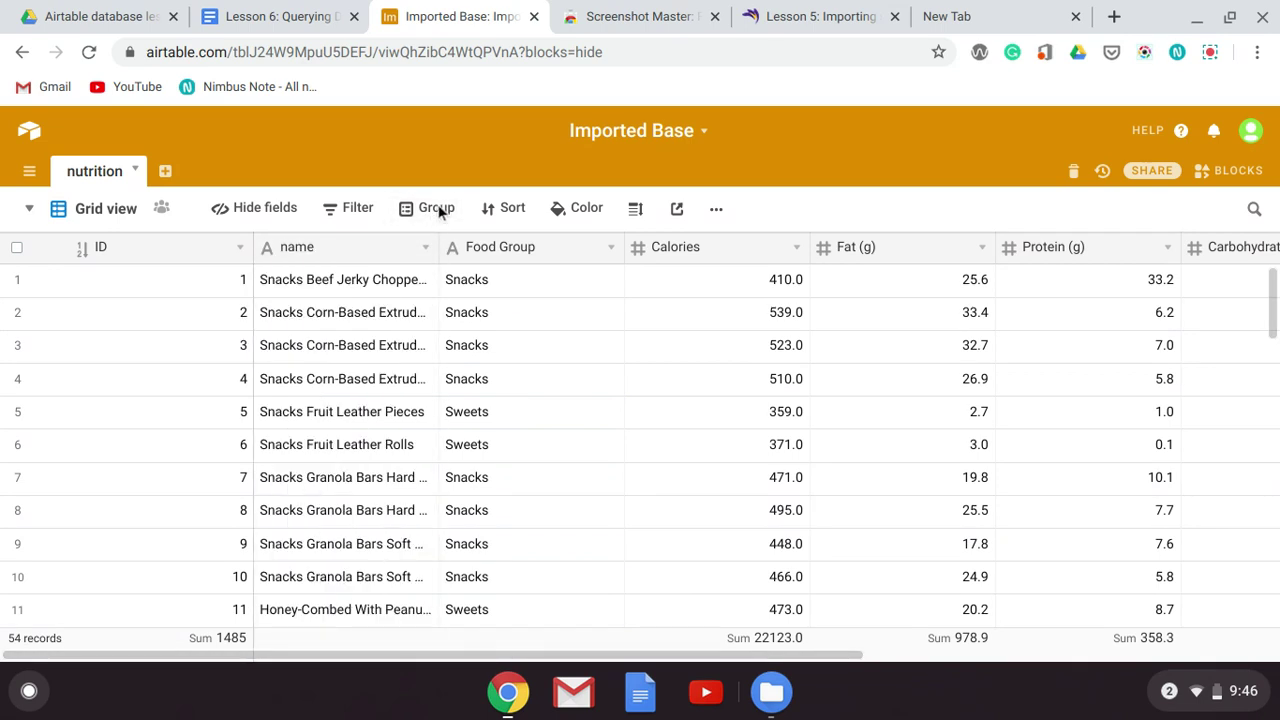
{"action": "left_click", "coordinate": [590, 296]}
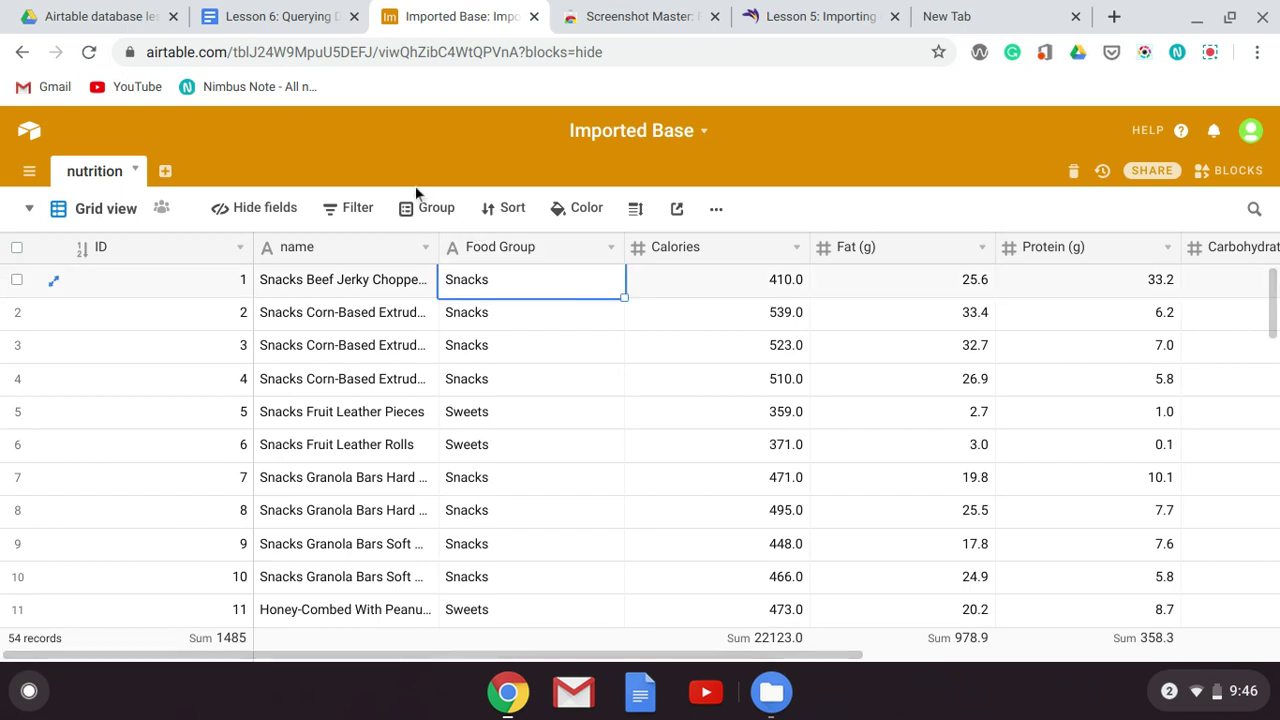
Group the records by Food Group, then add name as a second level
{"action": "left_click", "coordinate": [426, 215]}
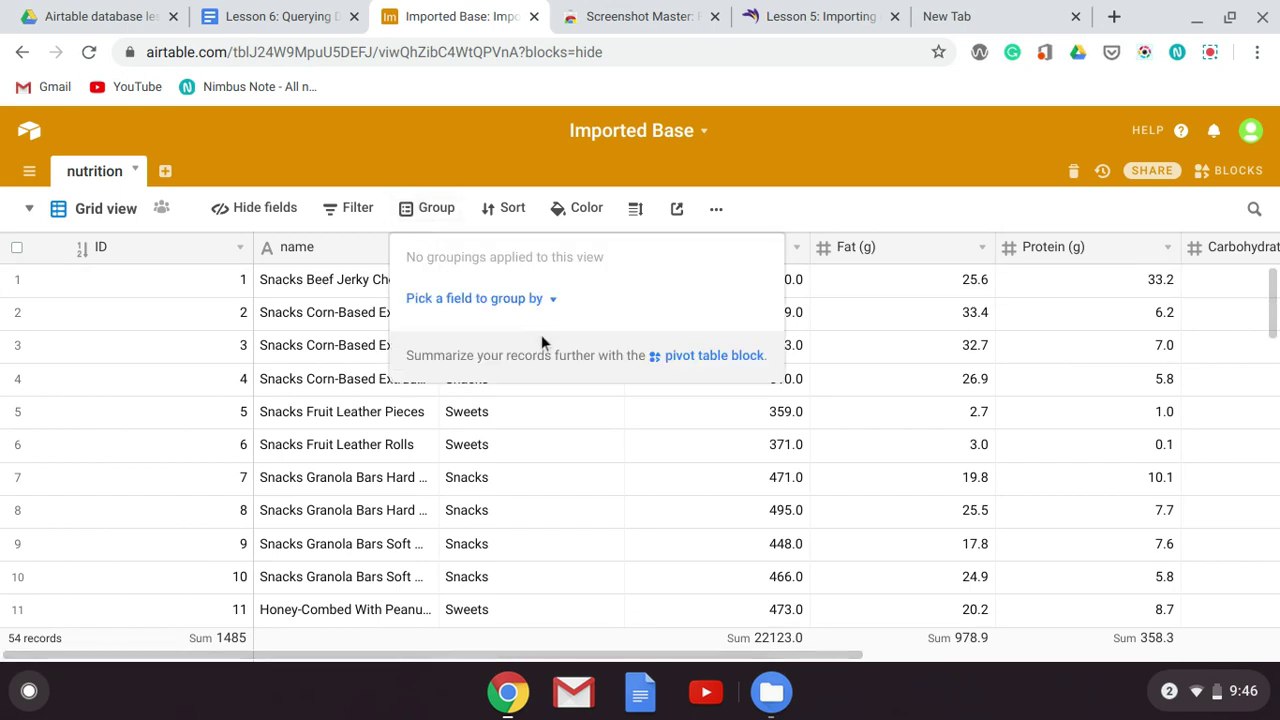
{"action": "left_click", "coordinate": [552, 306]}
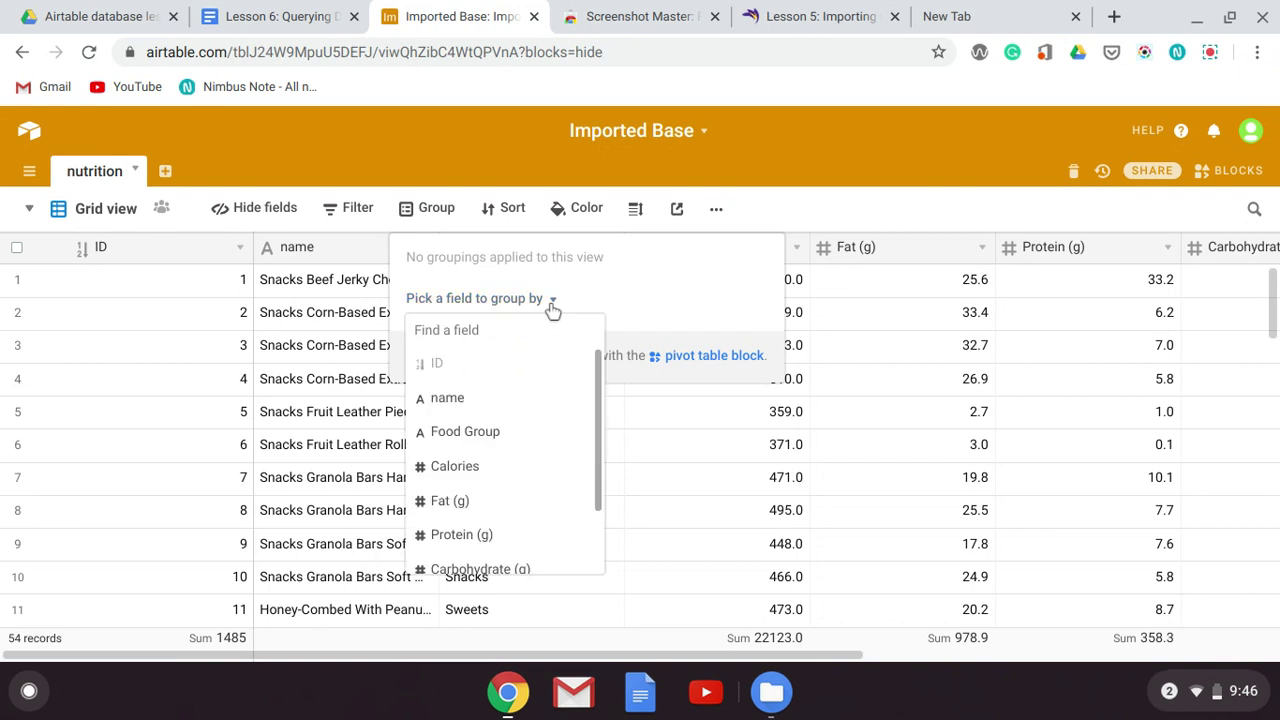
{"action": "left_click", "coordinate": [509, 431]}
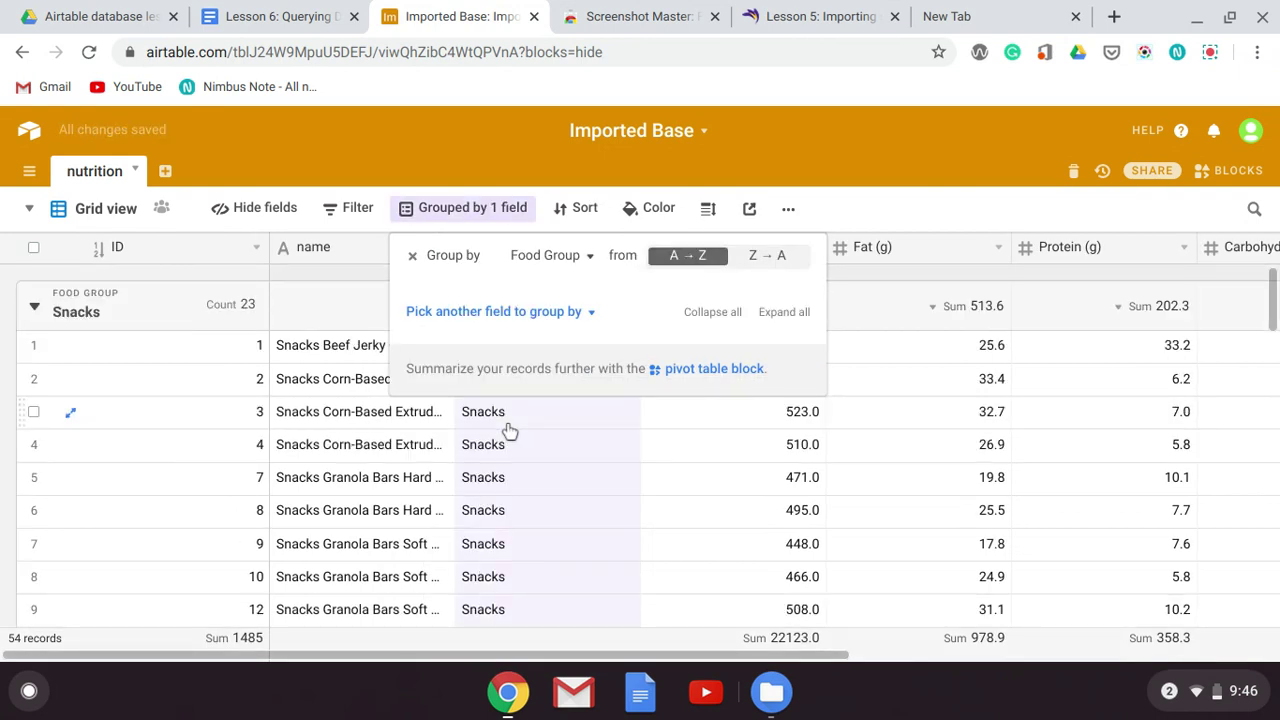
{"action": "left_click", "coordinate": [527, 313]}
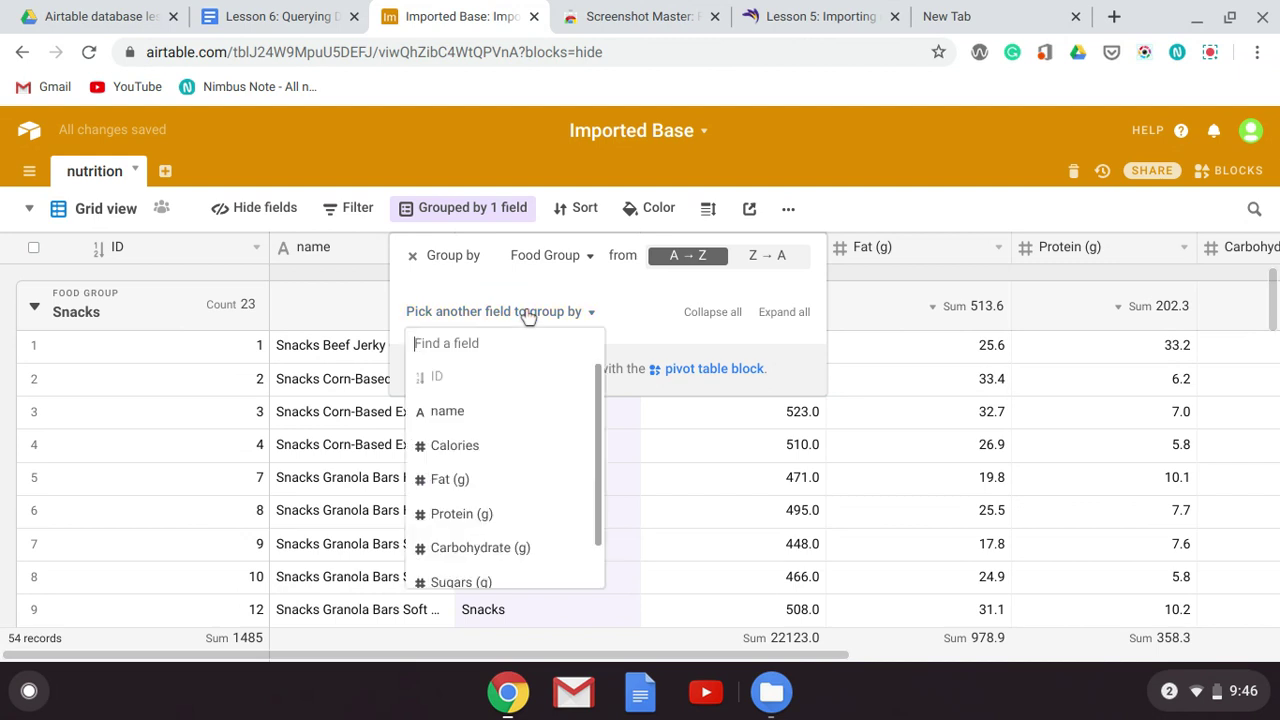
{"action": "left_click", "coordinate": [495, 424]}
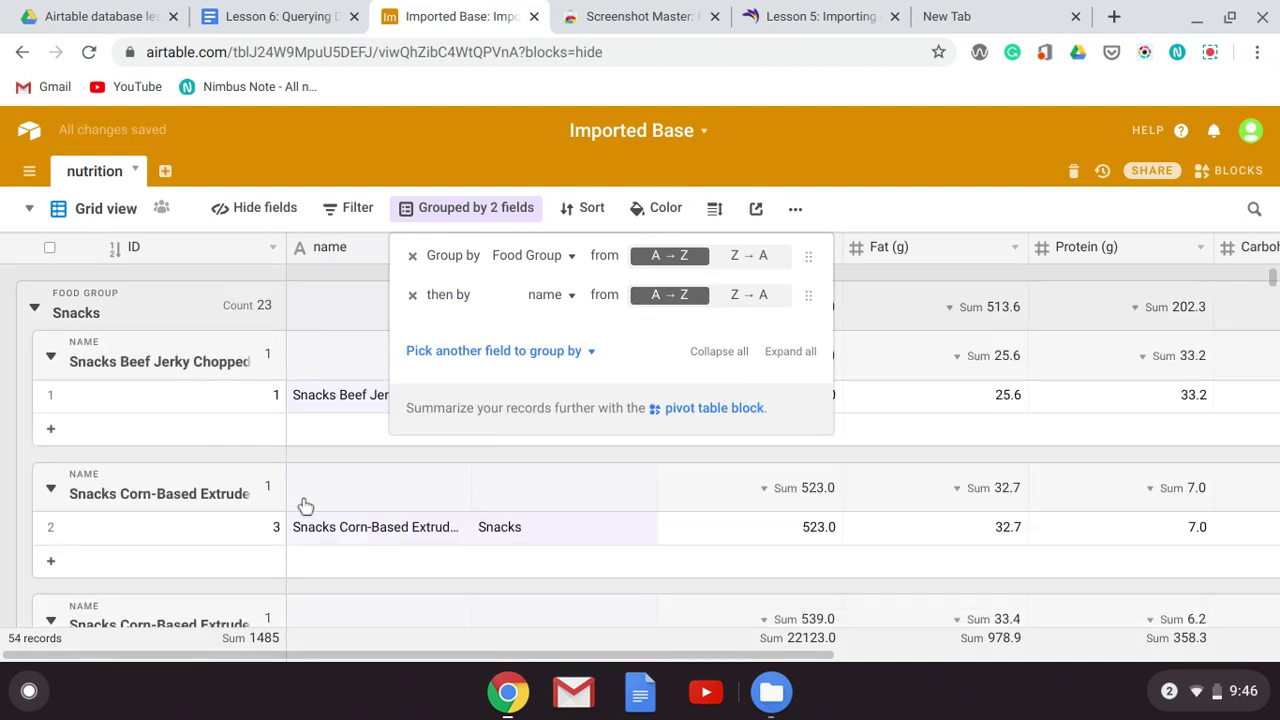
{"action": "scroll", "coordinate": [274, 452], "scroll_direction": "down", "scroll_amount": 2}
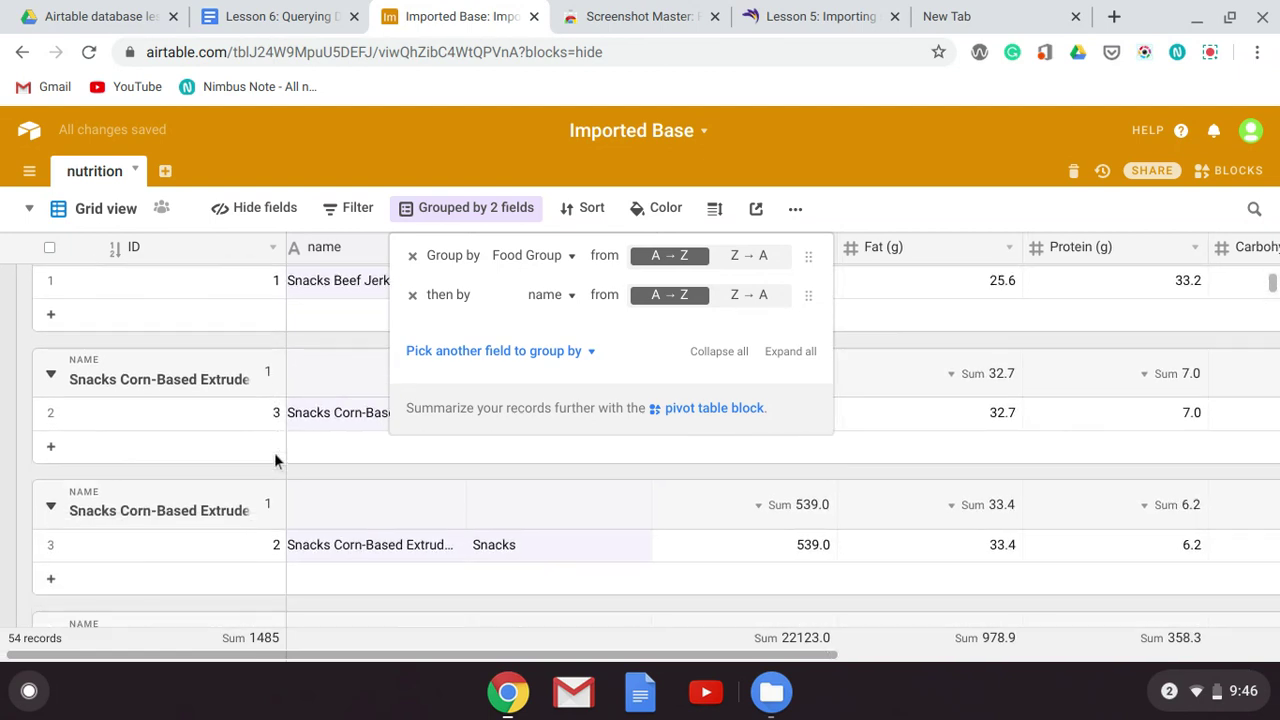
{"action": "left_click", "coordinate": [86, 418]}
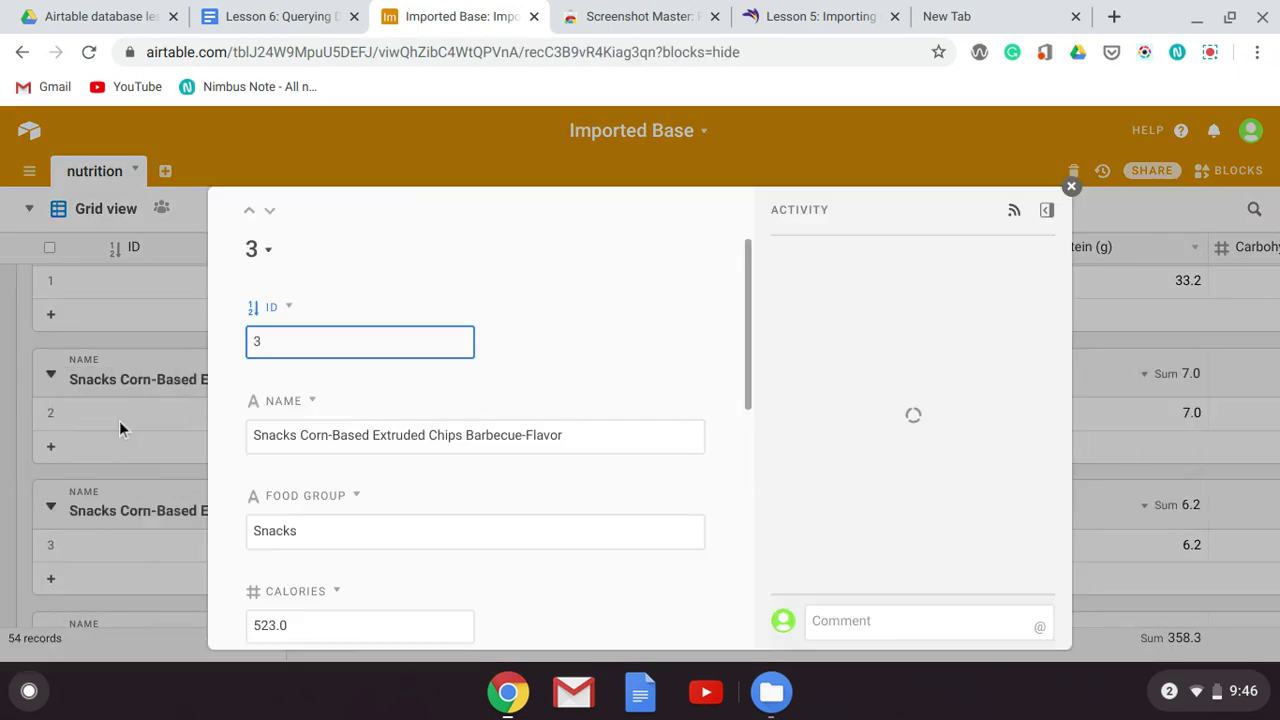
{"action": "left_click", "coordinate": [1071, 188]}
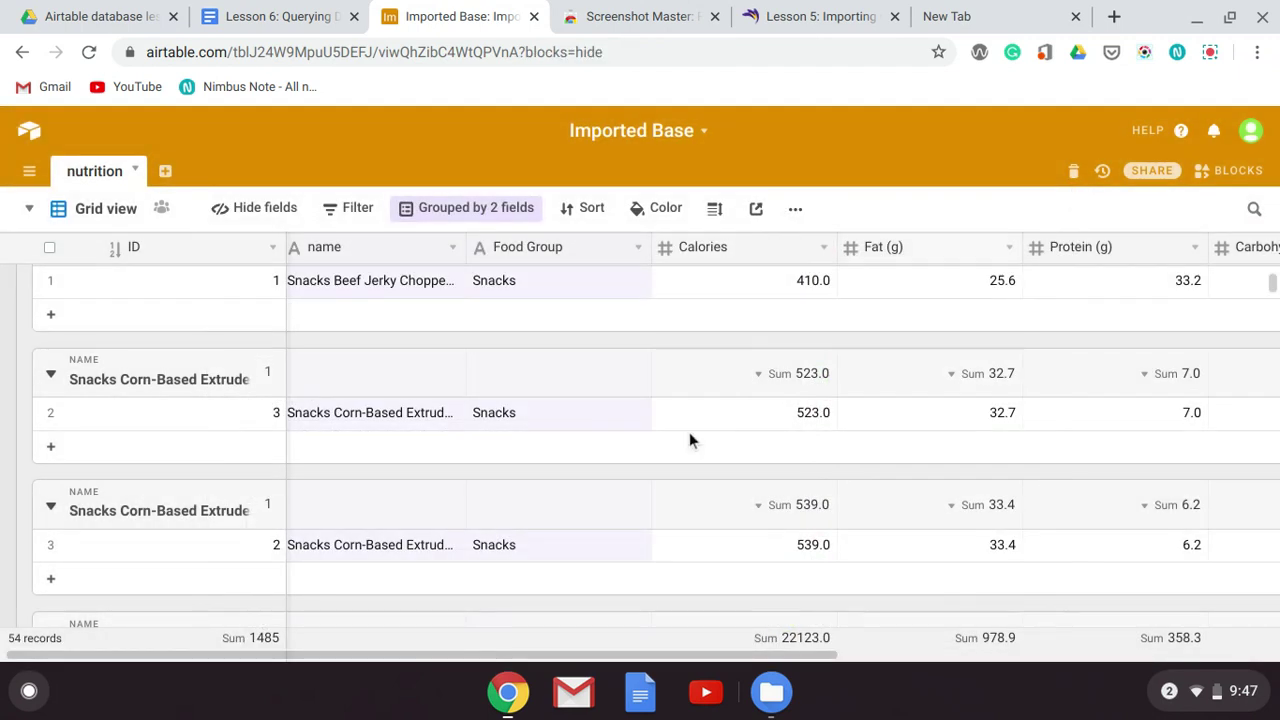
{"action": "scroll", "coordinate": [726, 368], "scroll_direction": "down", "scroll_amount": 1}
{"action": "scroll", "coordinate": [729, 367], "scroll_direction": "down", "scroll_amount": 1}
{"action": "scroll", "coordinate": [726, 366], "scroll_direction": "up", "scroll_amount": 3}
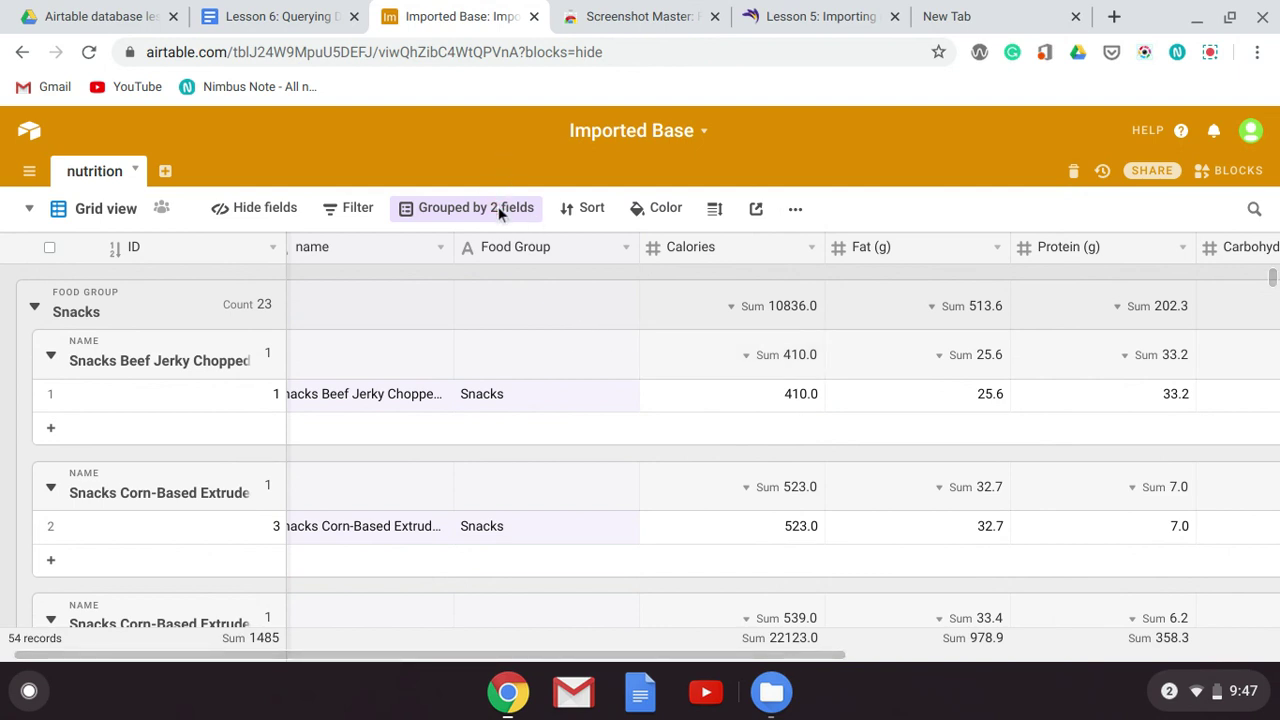
{"action": "right_click", "coordinate": [428, 212]}
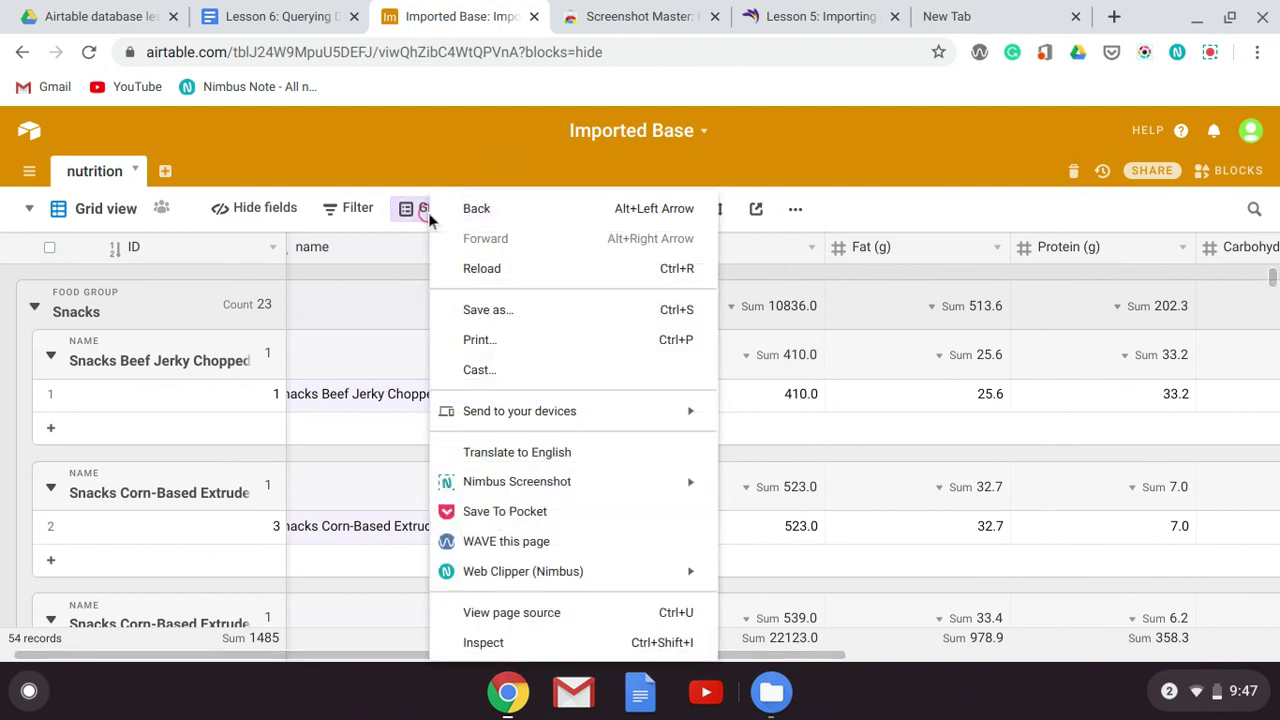
Dismiss the browser menu, then collapse and re-expand the Snacks group
{"action": "left_click", "coordinate": [411, 215]}
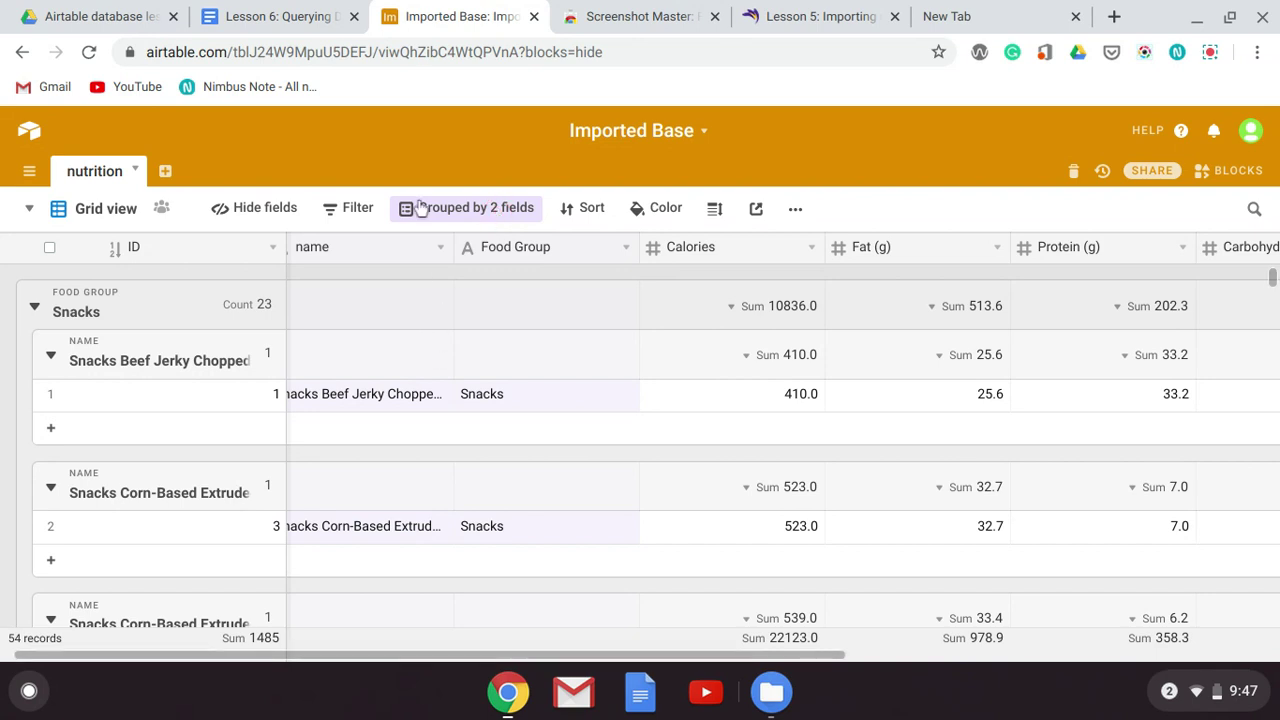
{"action": "left_click", "coordinate": [605, 207]}
{"action": "scroll", "coordinate": [505, 487], "scroll_direction": "down", "scroll_amount": 1}
{"action": "scroll", "coordinate": [508, 487], "scroll_direction": "up", "scroll_amount": 1}
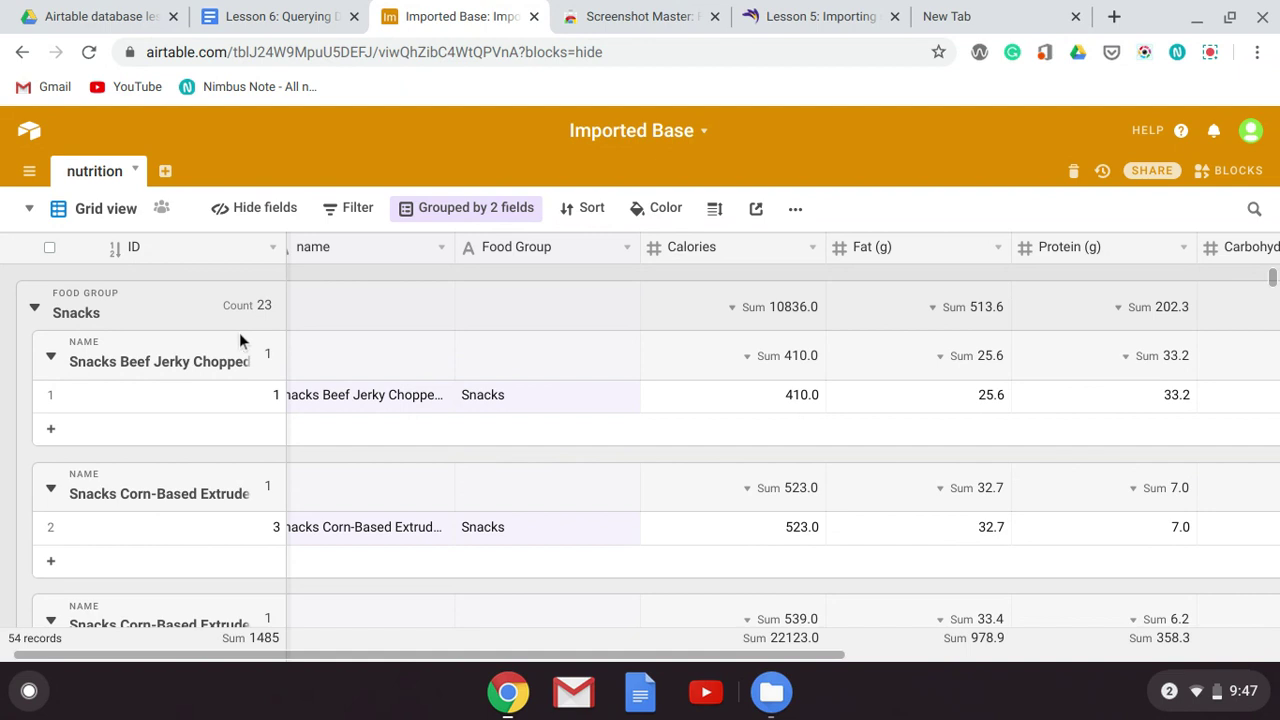
{"action": "left_click", "coordinate": [35, 310]}
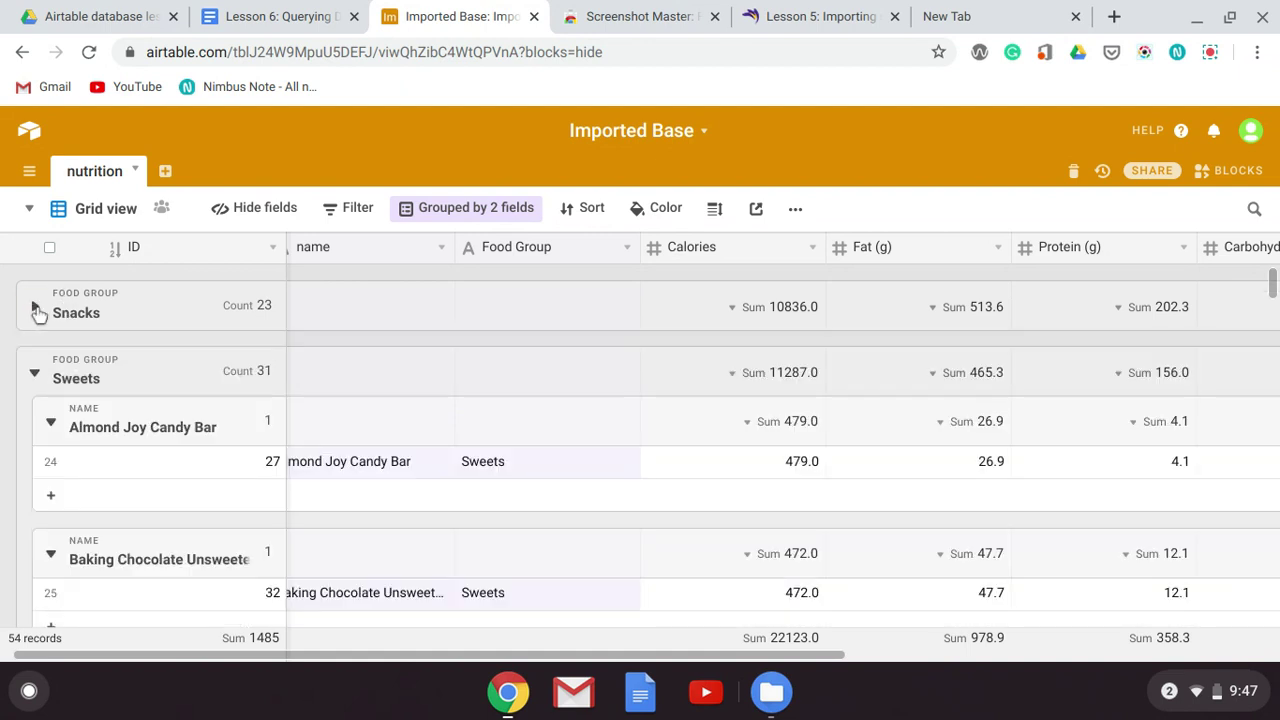
{"action": "left_click", "coordinate": [35, 309]}
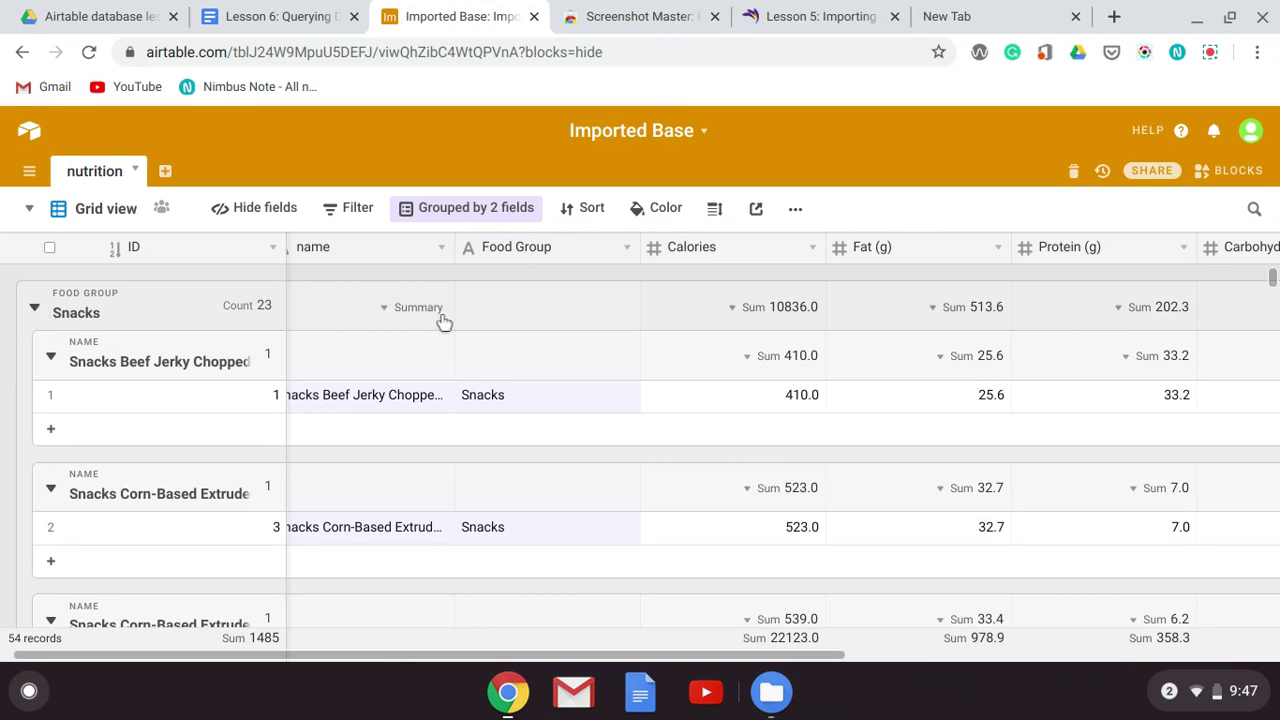
Delete both the Food Group and name grouping levels
{"action": "left_click", "coordinate": [468, 212]}
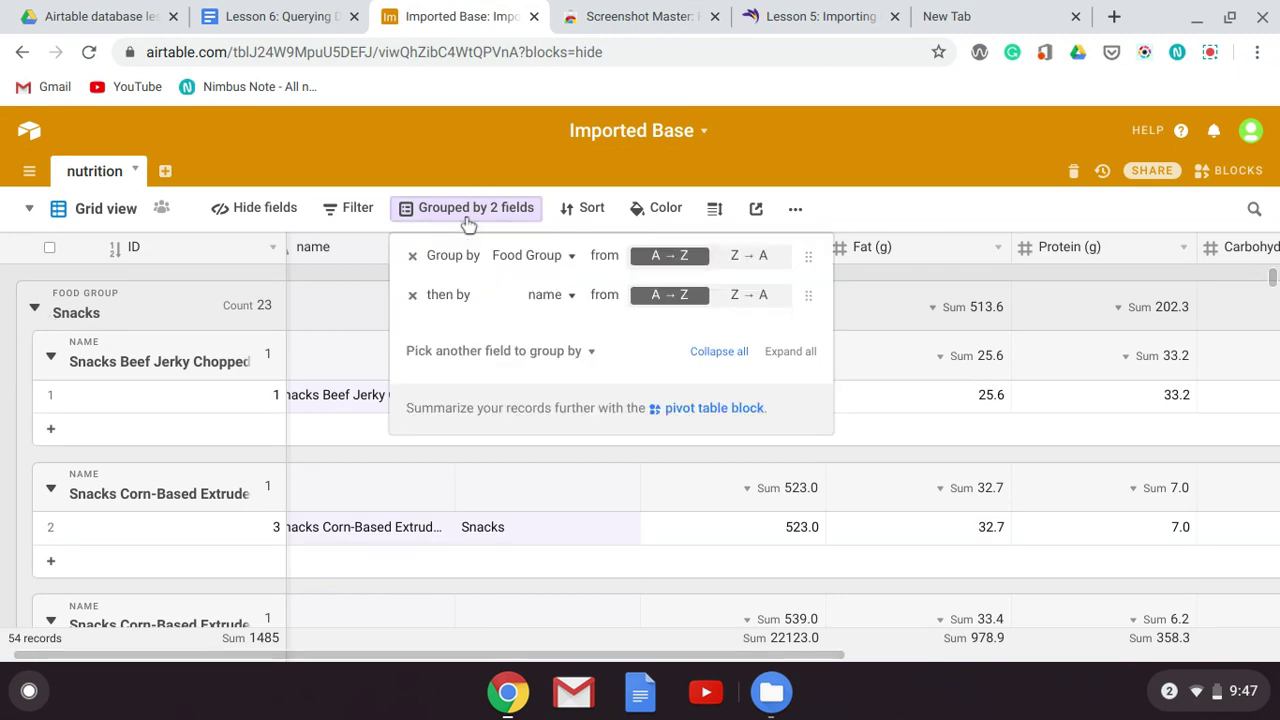
{"action": "left_click", "coordinate": [413, 258]}
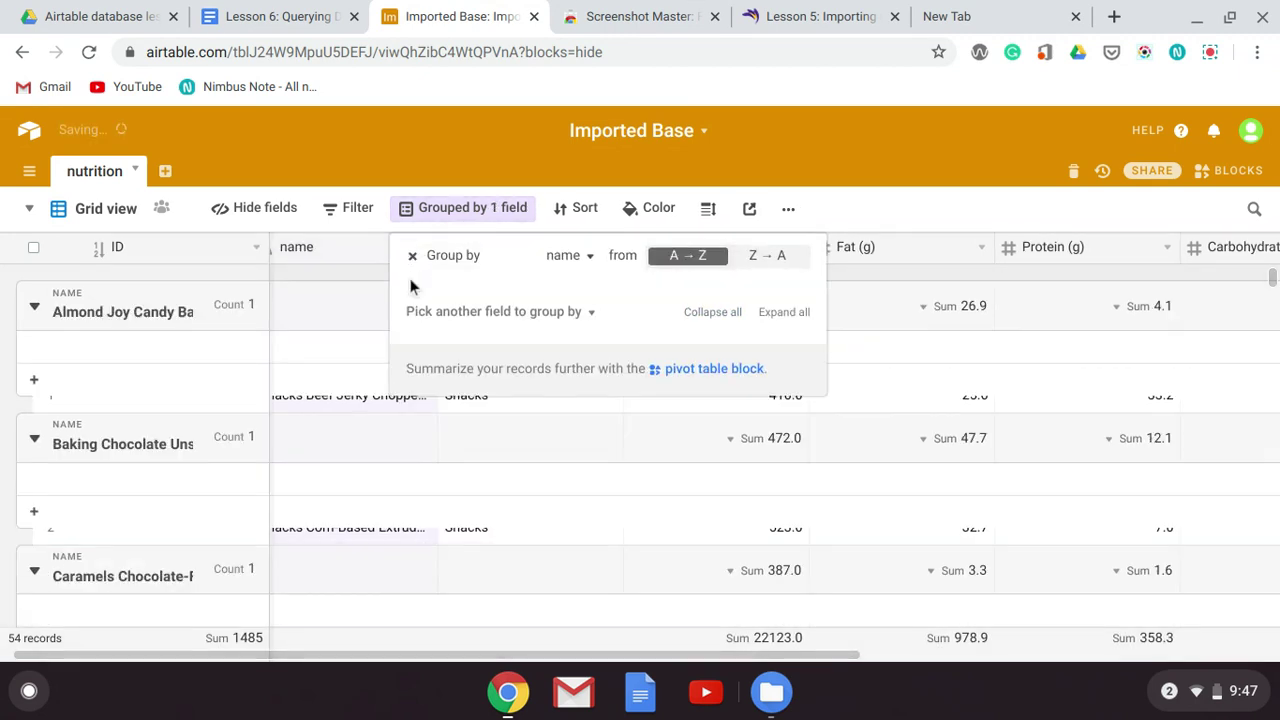
{"action": "left_click", "coordinate": [413, 258]}
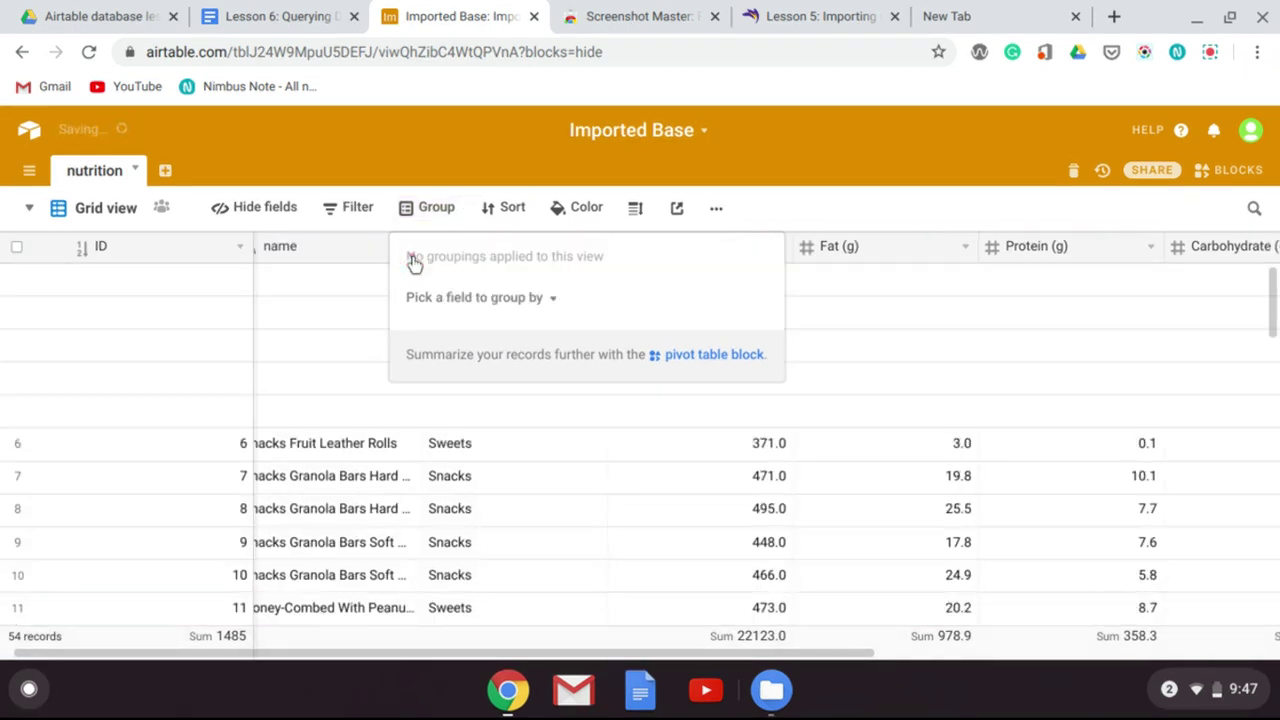
{"action": "left_click", "coordinate": [503, 208]}
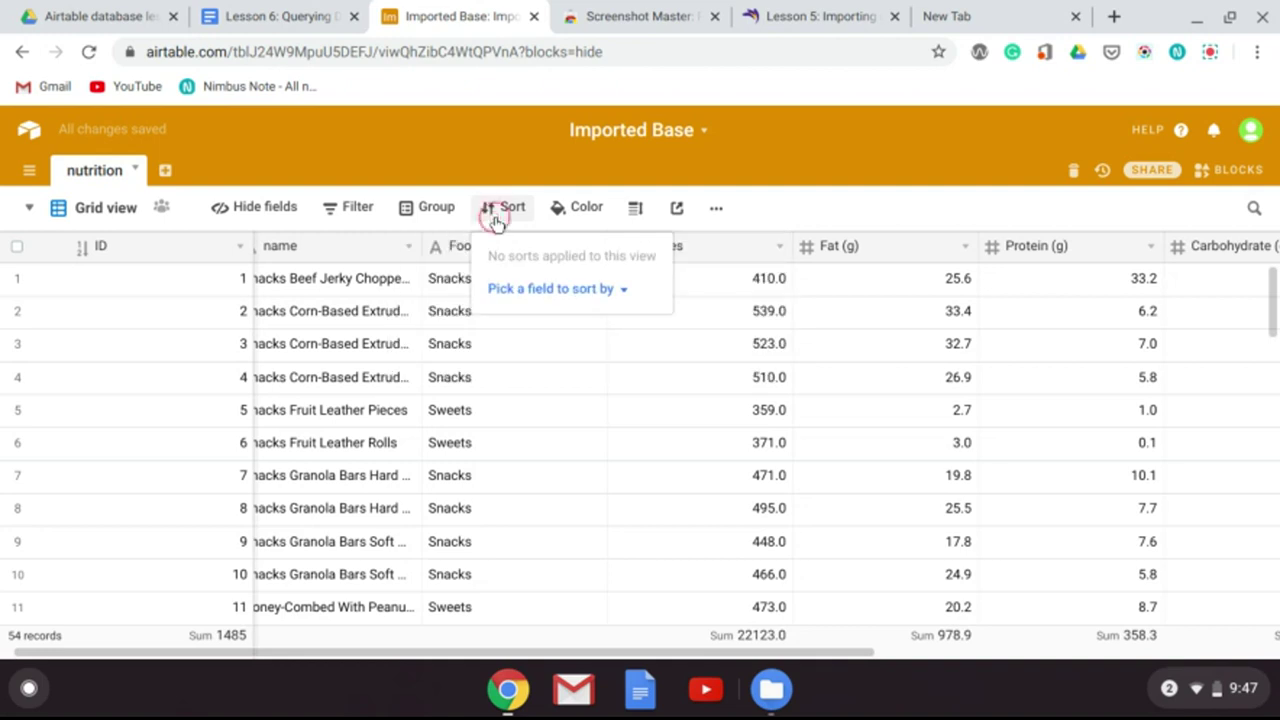
Sort the records by Calories, then by Carbohydrate (g)
{"action": "left_click", "coordinate": [549, 290]}
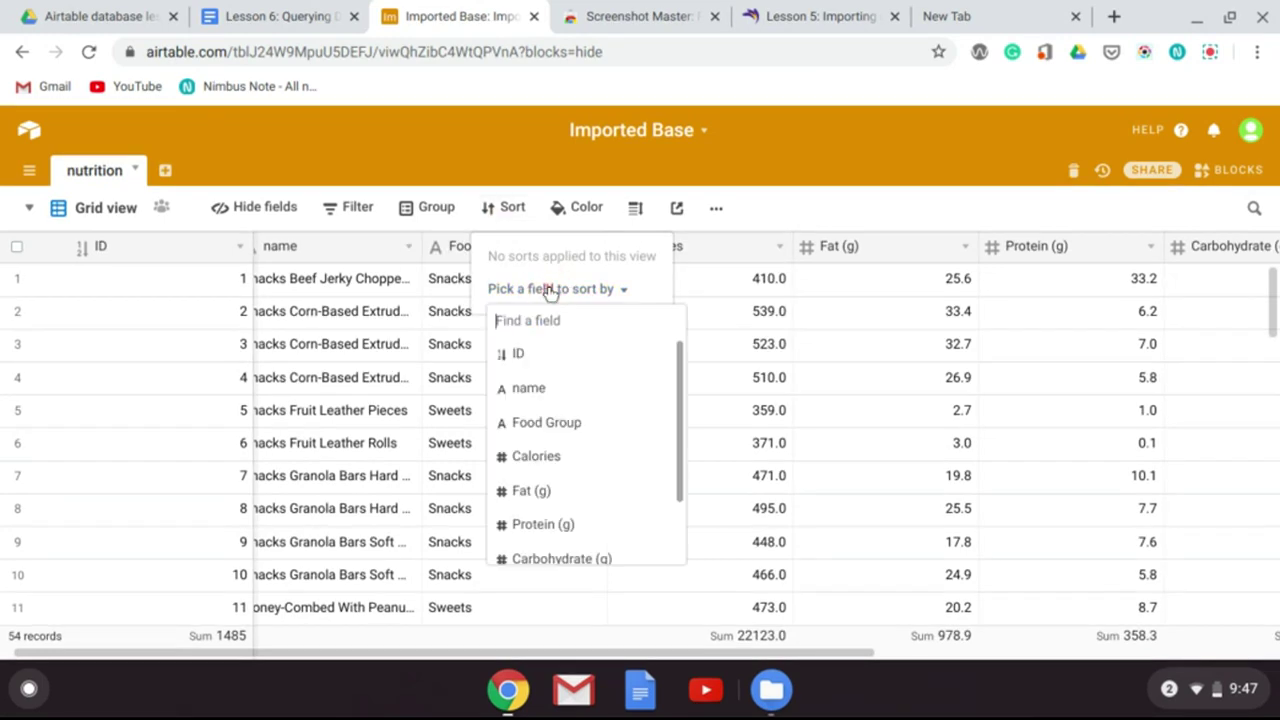
{"action": "left_click", "coordinate": [531, 460]}
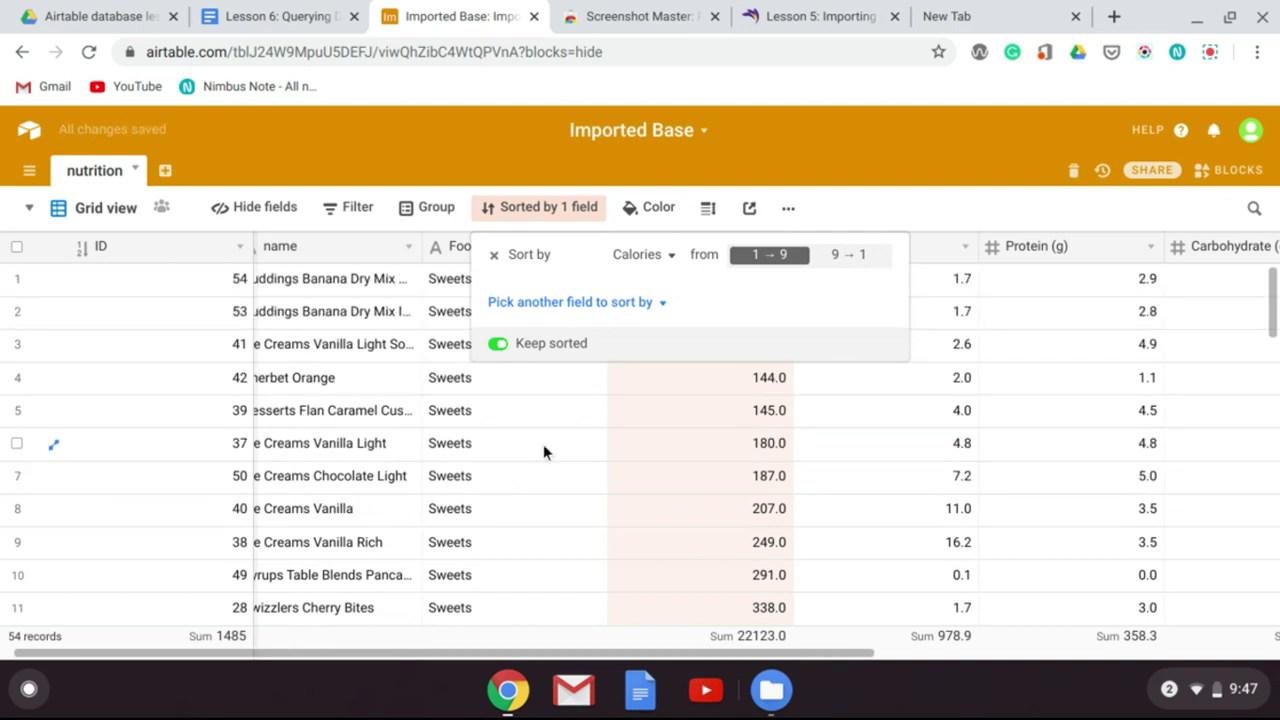
{"action": "left_click", "coordinate": [559, 306]}
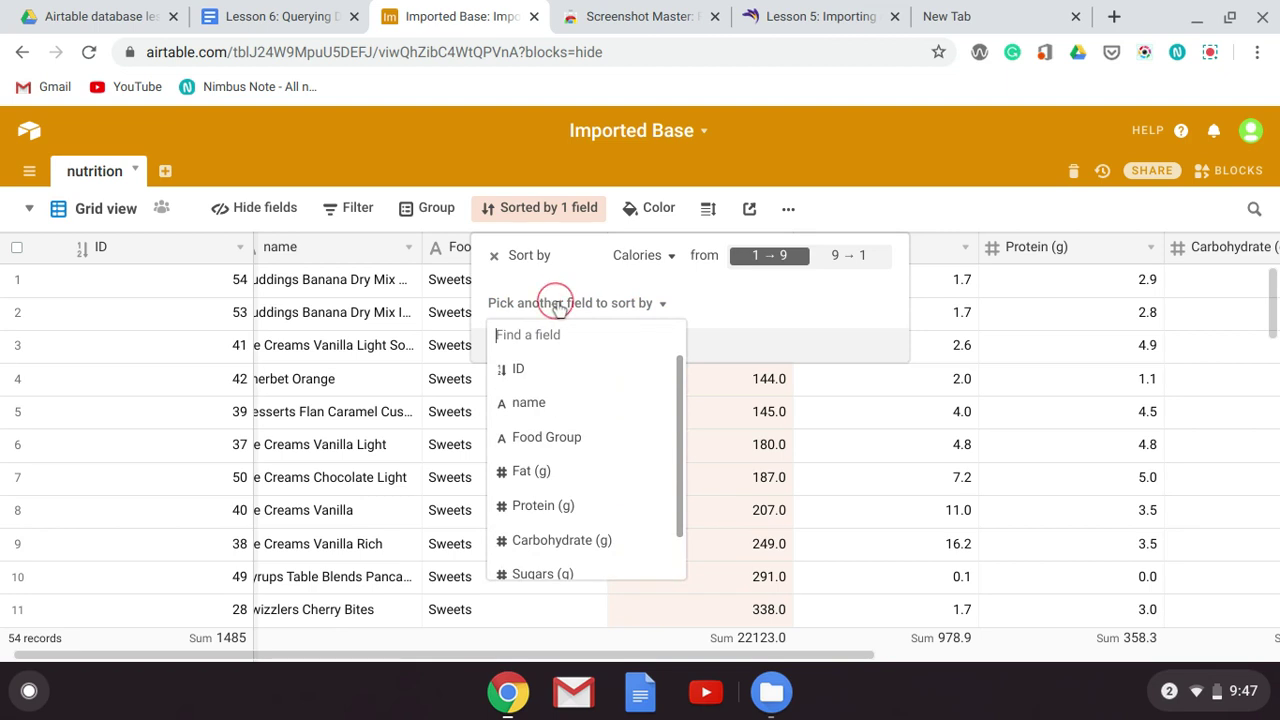
{"action": "left_click", "coordinate": [543, 540]}
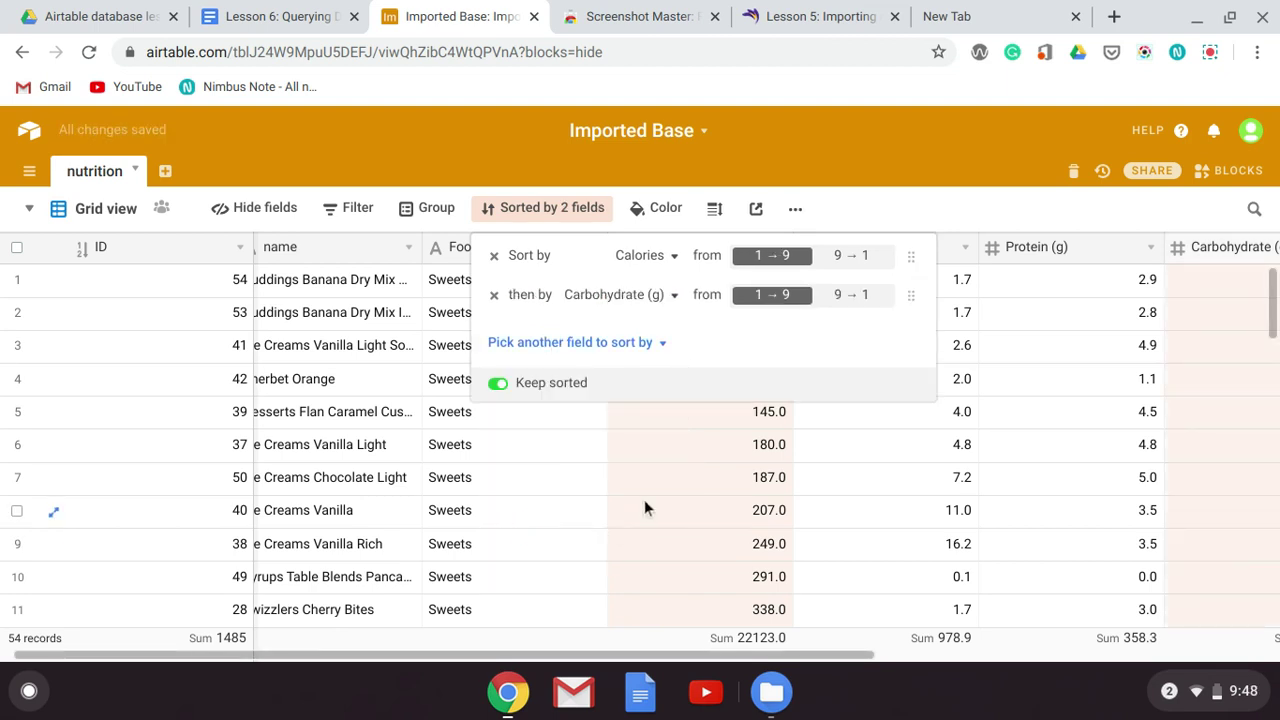
{"action": "scroll", "coordinate": [700, 500], "scroll_direction": "left", "scroll_amount": 1}
{"action": "scroll", "coordinate": [754, 501], "scroll_direction": "down", "scroll_amount": 1}
{"action": "scroll", "coordinate": [754, 501], "scroll_direction": "right", "scroll_amount": 3}
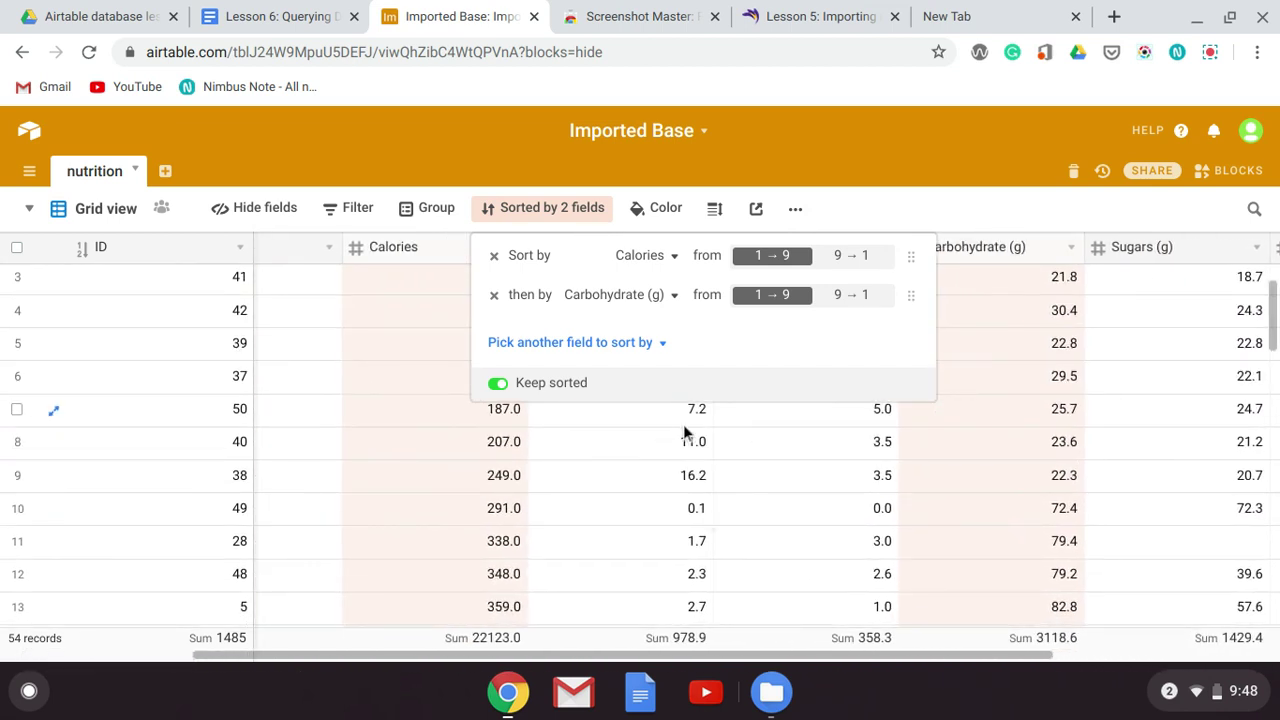
{"action": "left_click", "coordinate": [683, 424]}
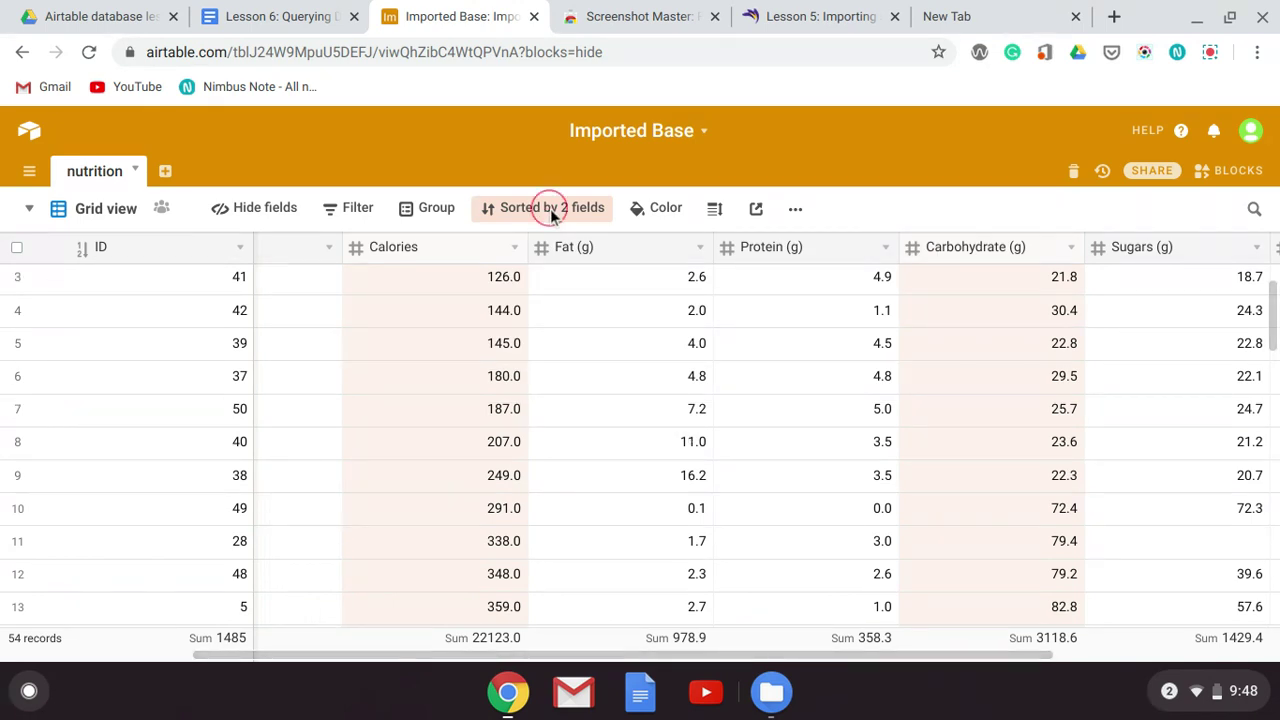
Inspect the Fat (g) values 4.8 and 2.6 in the sorted grid
{"action": "left_click", "coordinate": [657, 375]}
{"action": "key", "text": "Escape"}
{"action": "left_click", "coordinate": [679, 291]}
{"action": "left_click", "coordinate": [552, 207]}
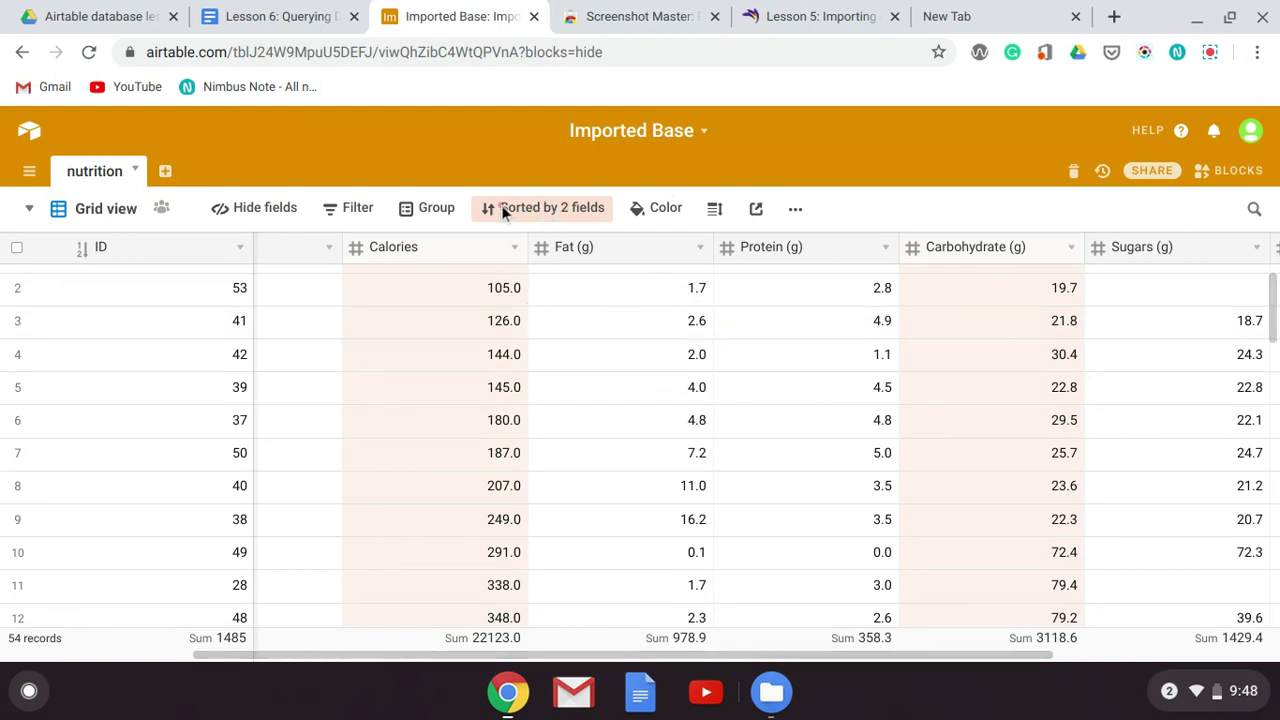
Delete the Calories and Carbohydrate (g) sort levels
{"action": "left_click", "coordinate": [603, 220]}
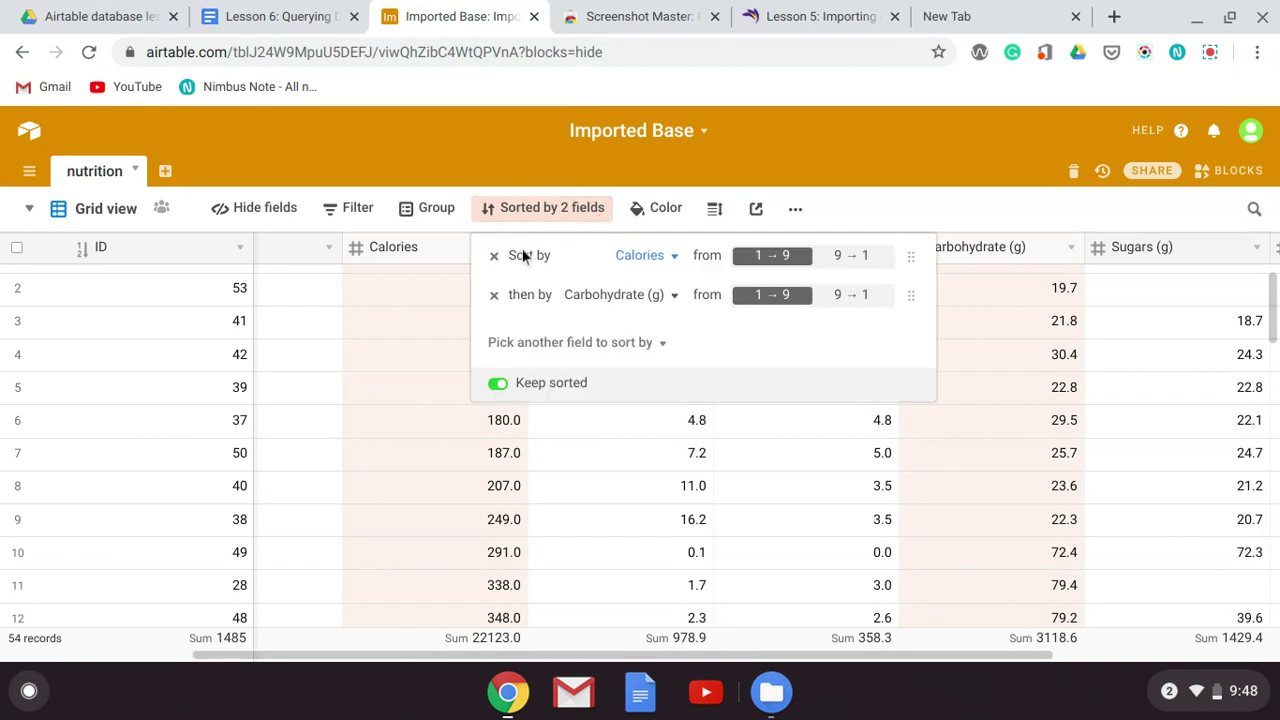
{"action": "left_click", "coordinate": [495, 257]}
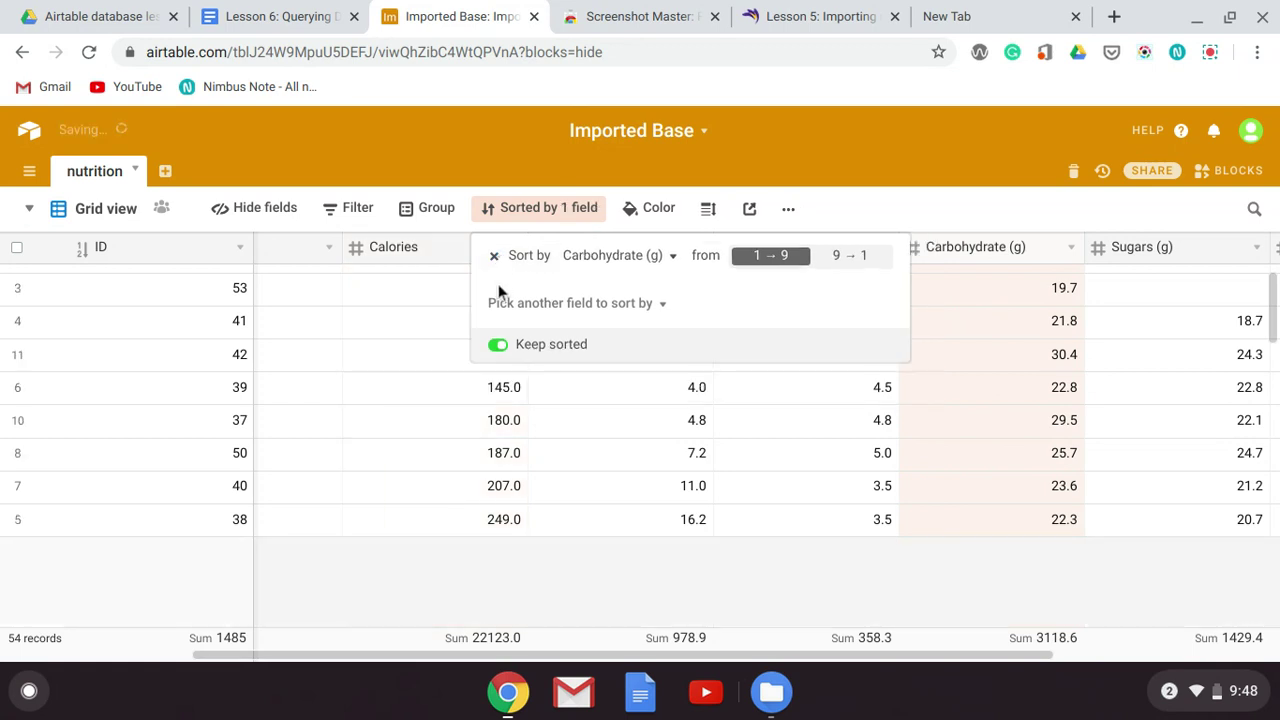
{"action": "left_click", "coordinate": [496, 258]}
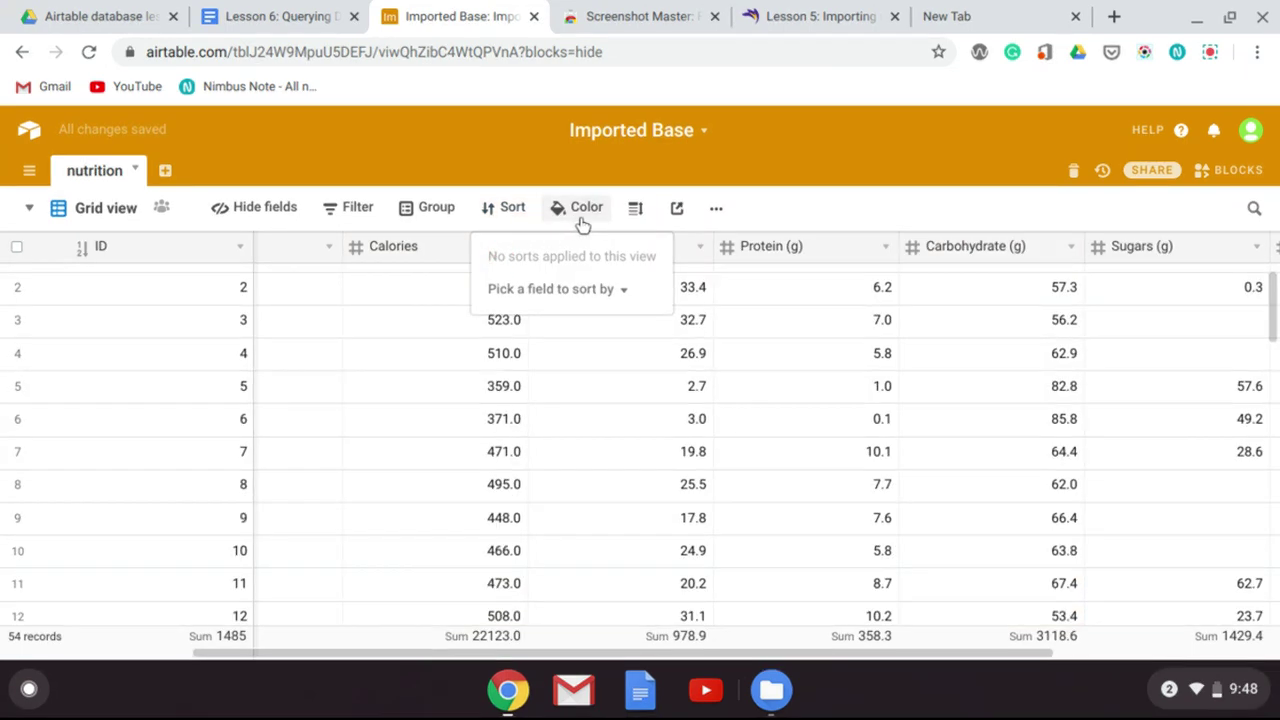
Add a conditional record color rule: Calories > 300 colored green
{"action": "left_click", "coordinate": [582, 218]}
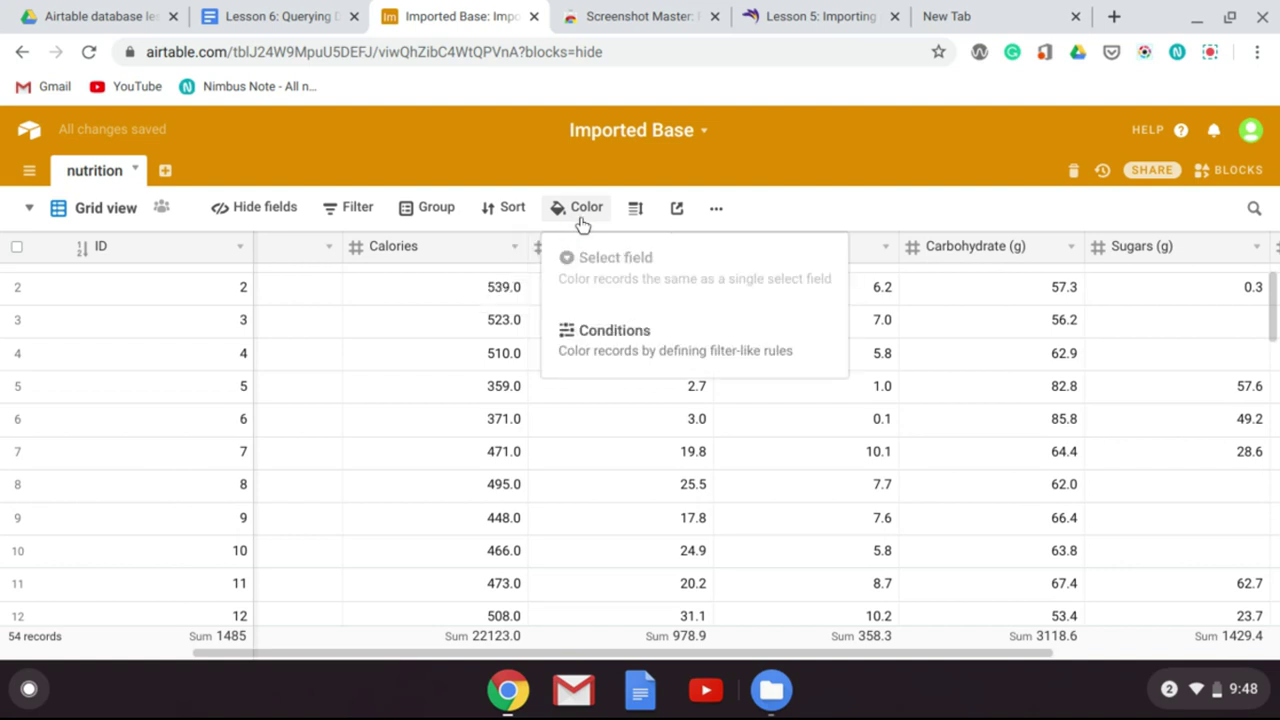
{"action": "left_click", "coordinate": [597, 344]}
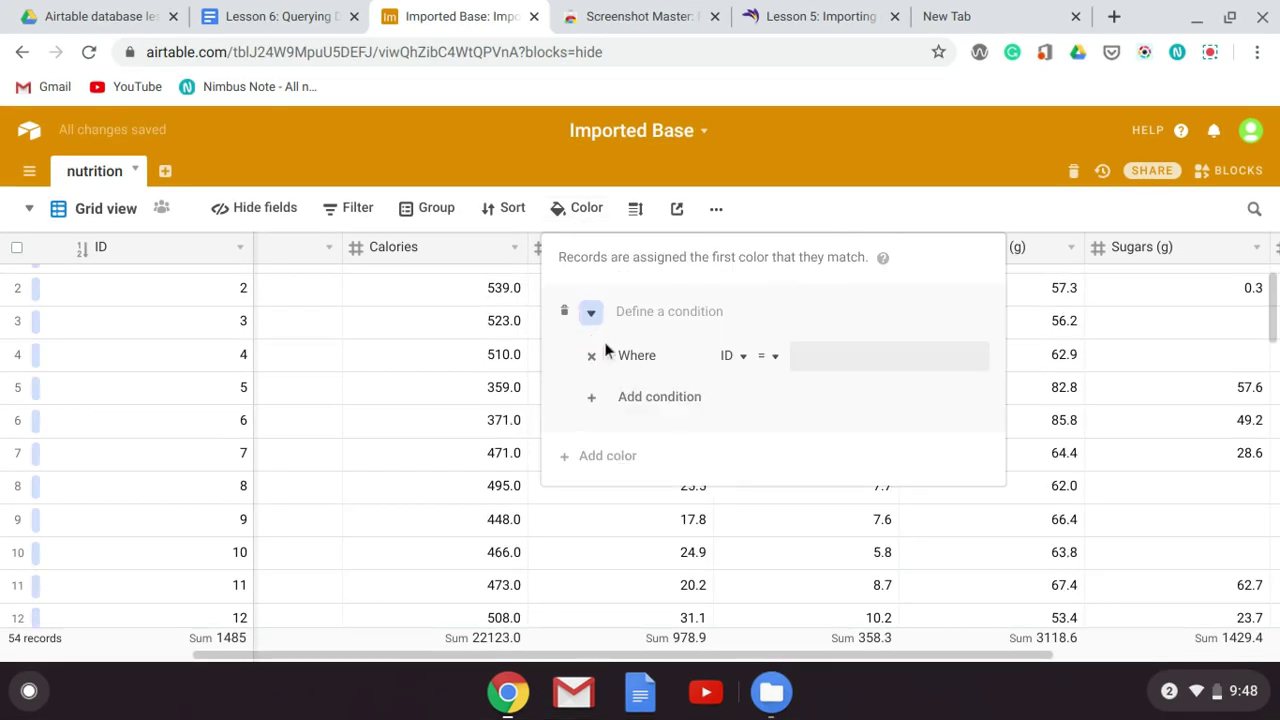
{"action": "left_click", "coordinate": [745, 357]}
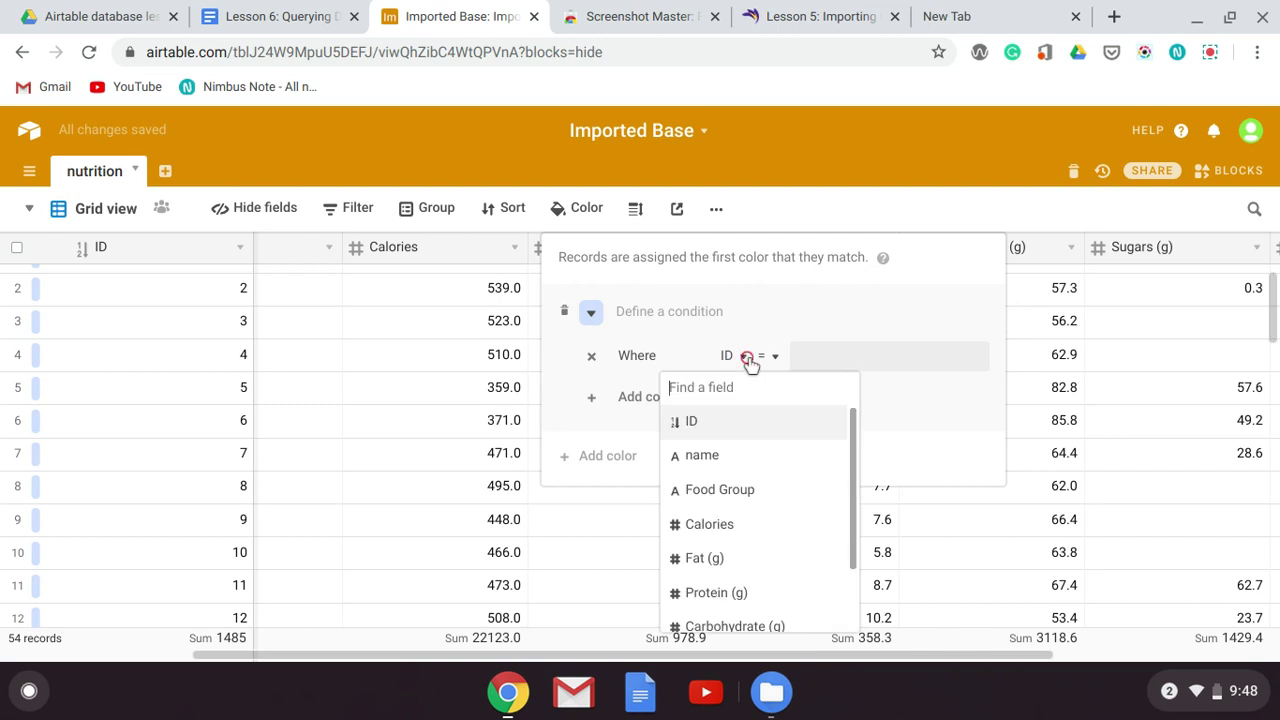
{"action": "left_click", "coordinate": [731, 524]}
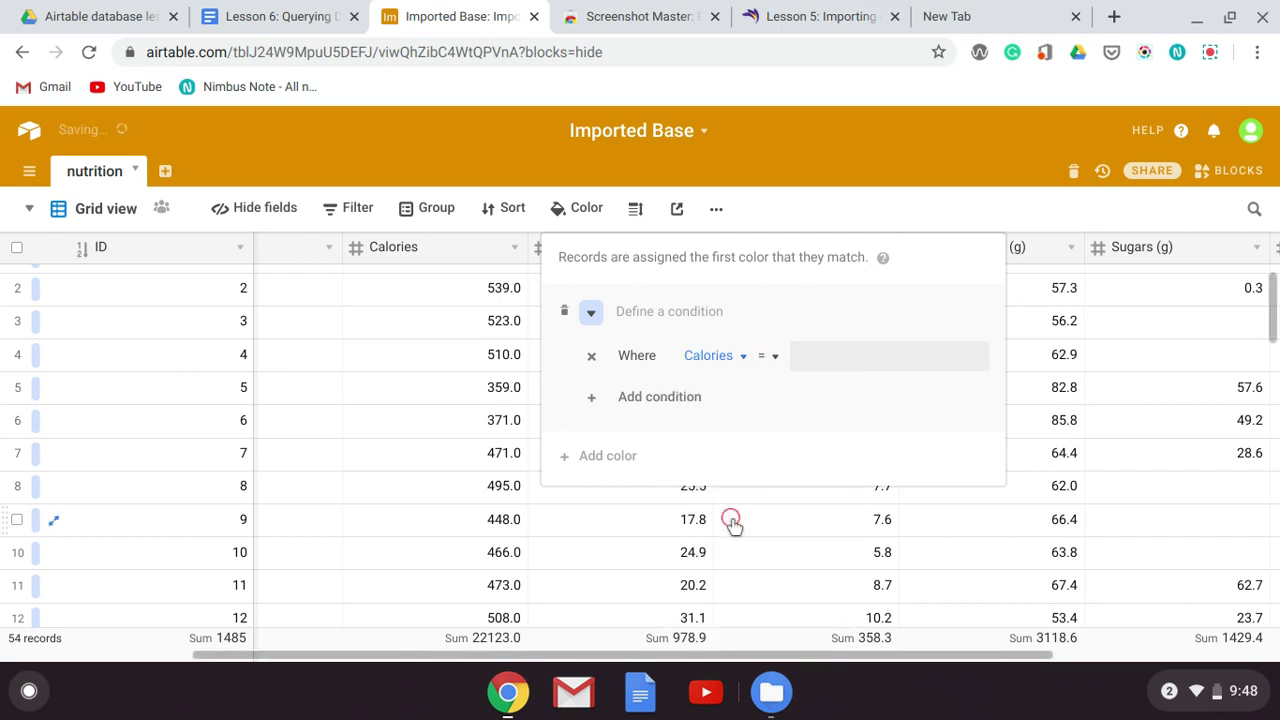
{"action": "left_click", "coordinate": [779, 365]}
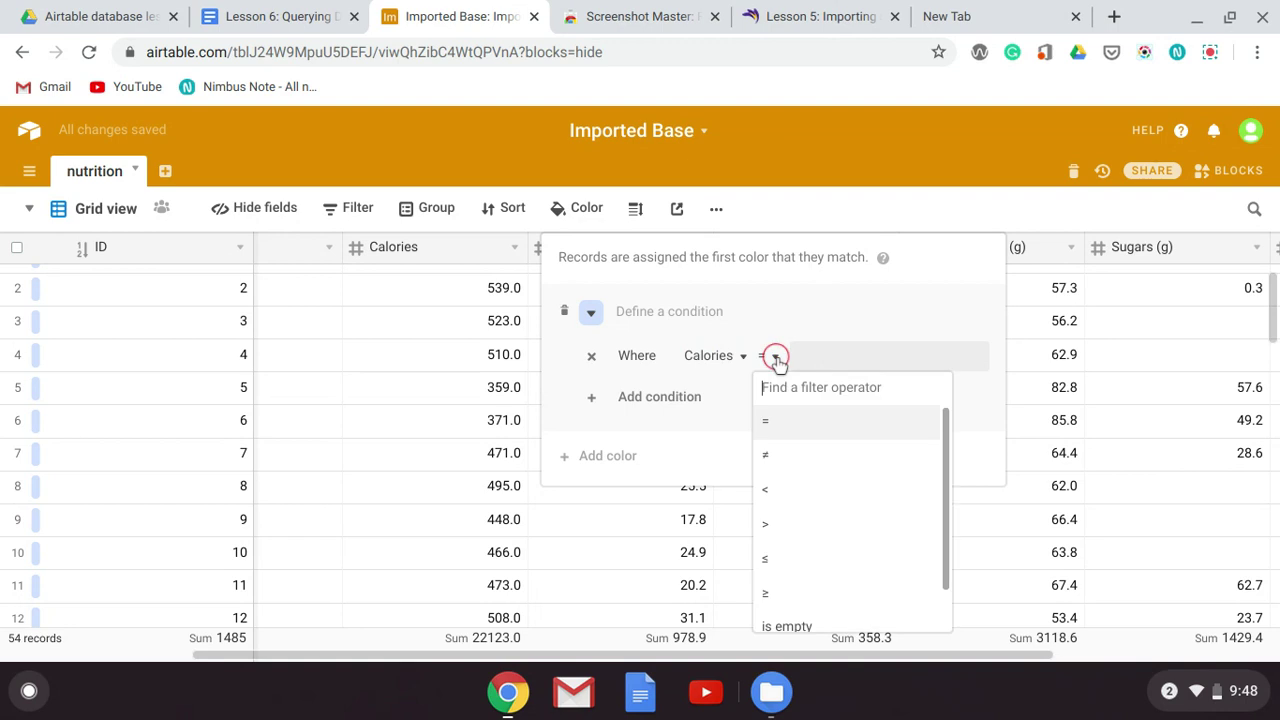
{"action": "left_click", "coordinate": [778, 524]}
{"action": "left_click", "coordinate": [845, 359]}
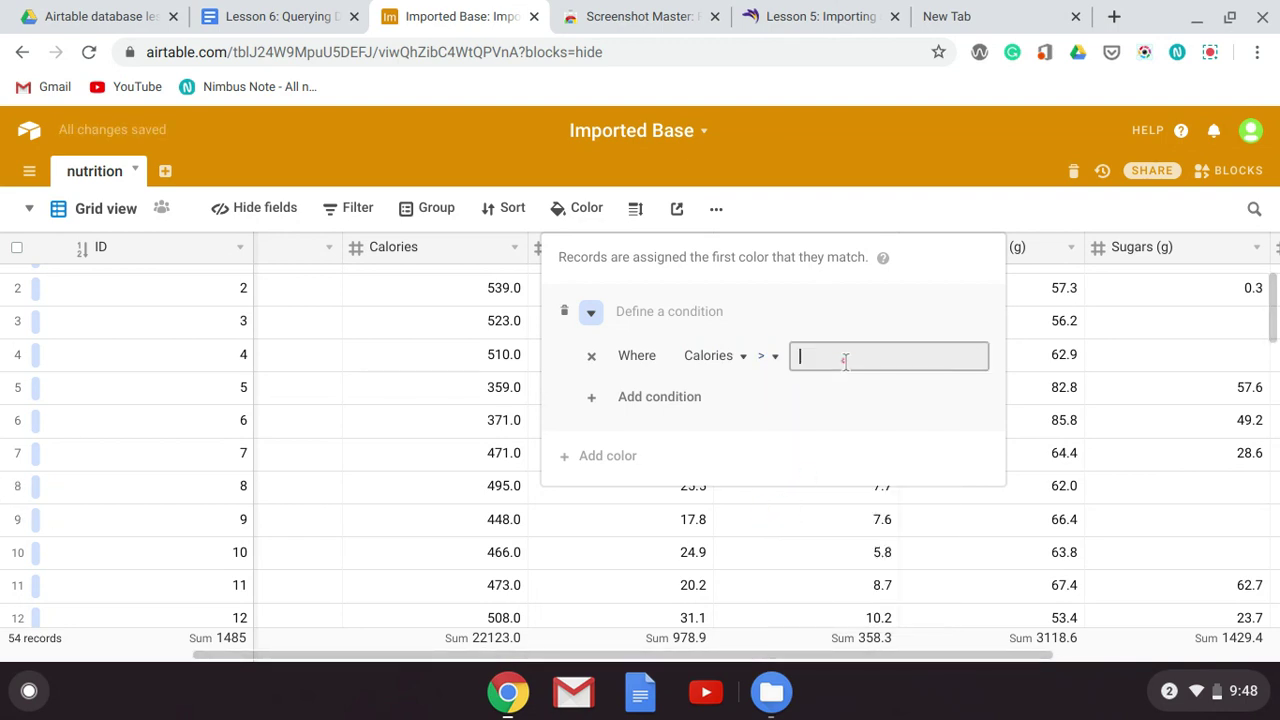
{"action": "type", "text": "300"}
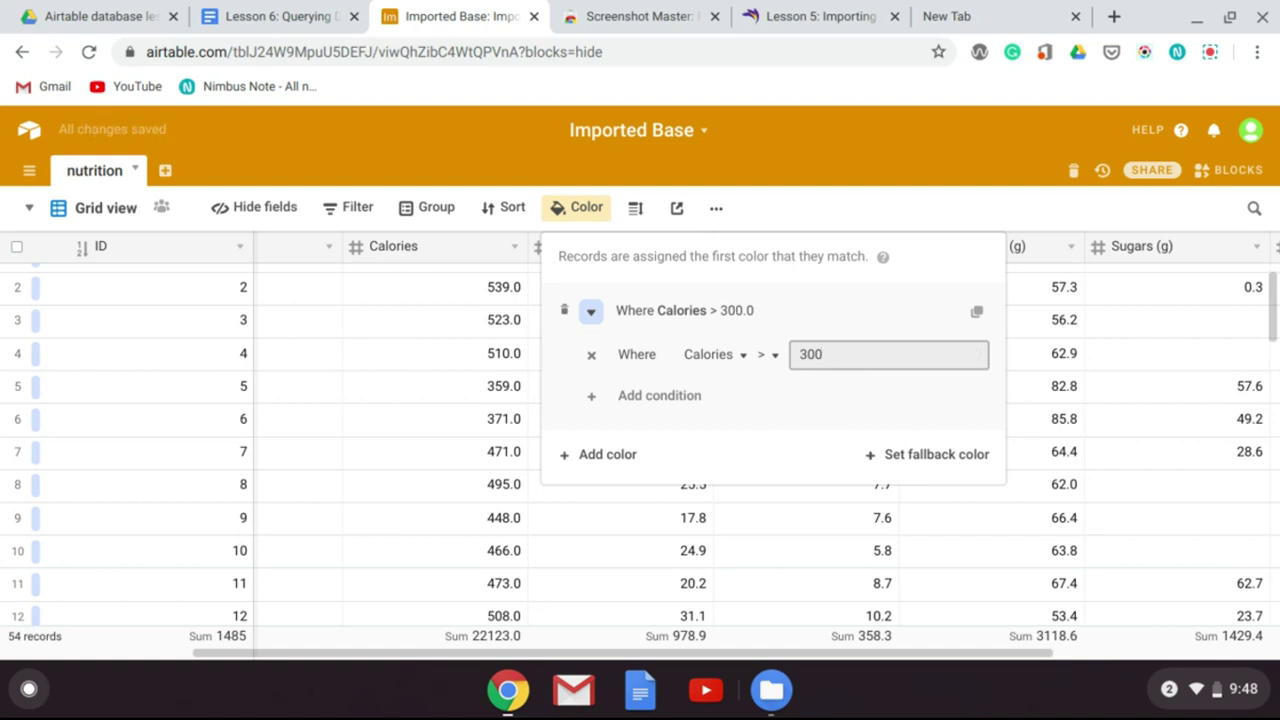
{"action": "left_click", "coordinate": [590, 313]}
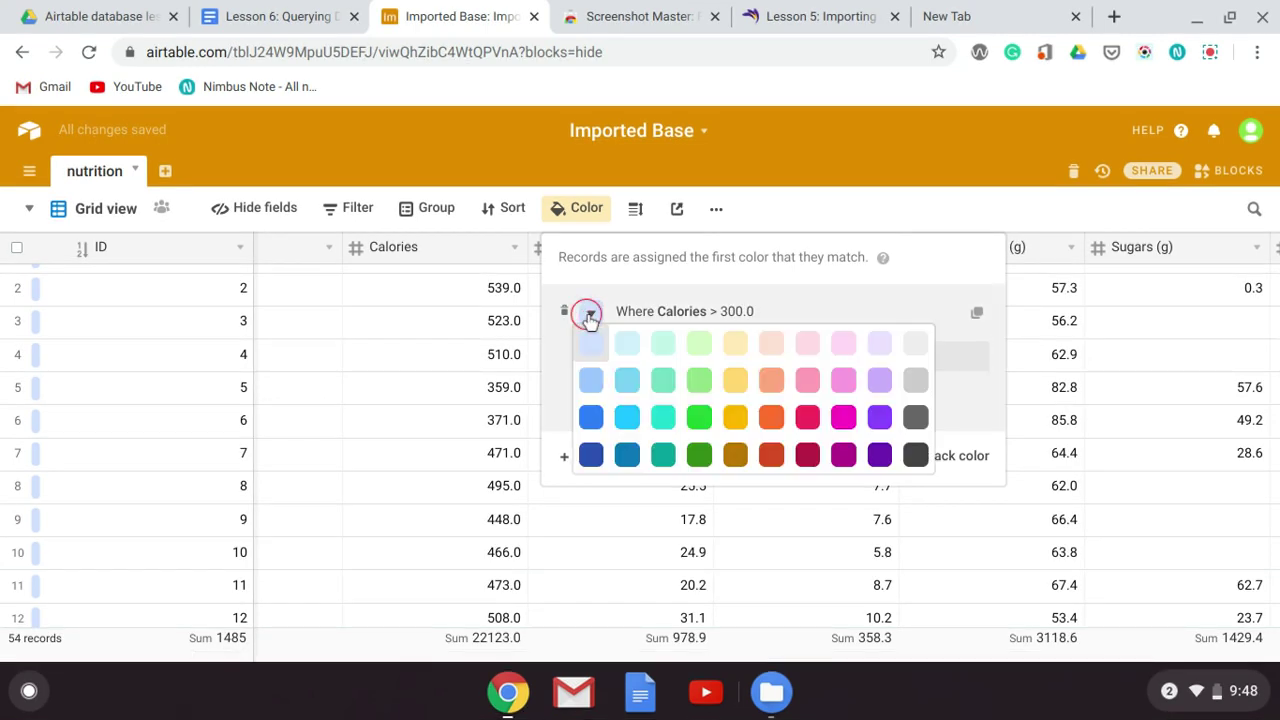
{"action": "left_click", "coordinate": [699, 418]}
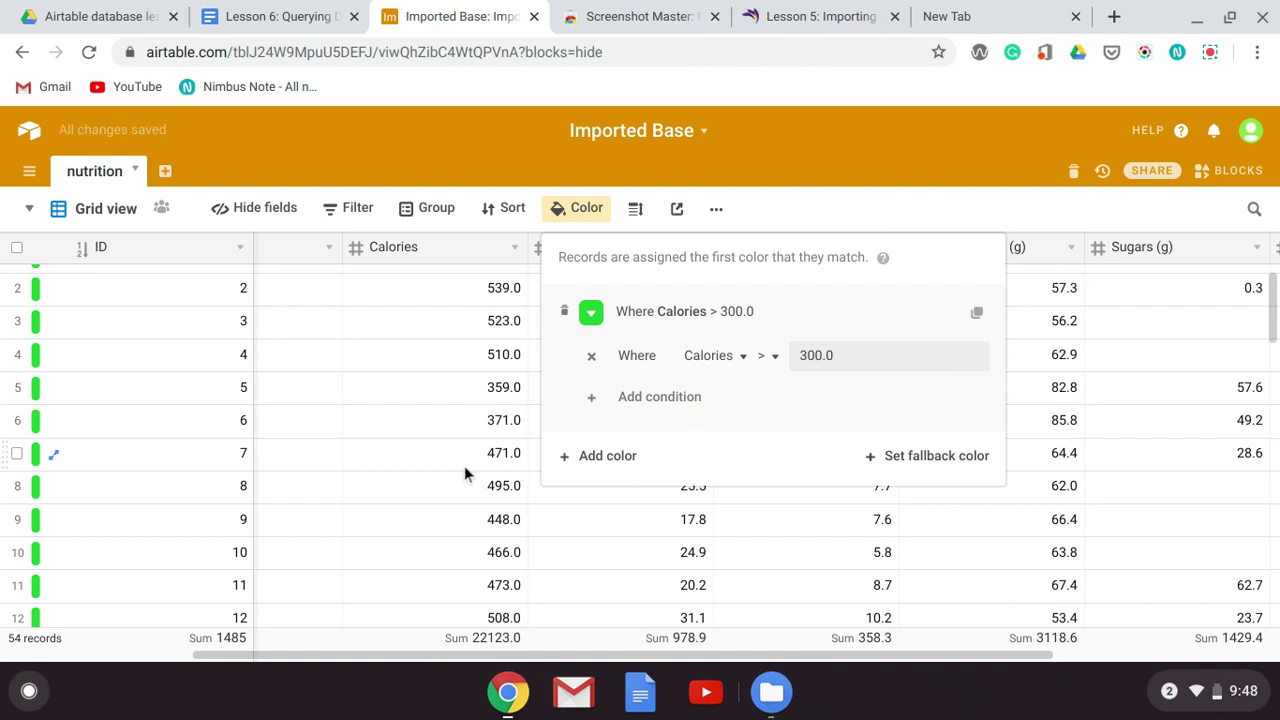
{"action": "scroll", "coordinate": [464, 466], "scroll_direction": "up", "scroll_amount": 1}
{"action": "scroll", "coordinate": [464, 466], "scroll_direction": "down", "scroll_amount": 4}
{"action": "scroll", "coordinate": [57, 480], "scroll_direction": "down", "scroll_amount": 10}
{"action": "scroll", "coordinate": [60, 485], "scroll_direction": "left", "scroll_amount": 3}
{"action": "scroll", "coordinate": [60, 485], "scroll_direction": "up", "scroll_amount": 3}
{"action": "scroll", "coordinate": [60, 485], "scroll_direction": "down", "scroll_amount": 4}
{"action": "scroll", "coordinate": [60, 485], "scroll_direction": "up", "scroll_amount": 6}
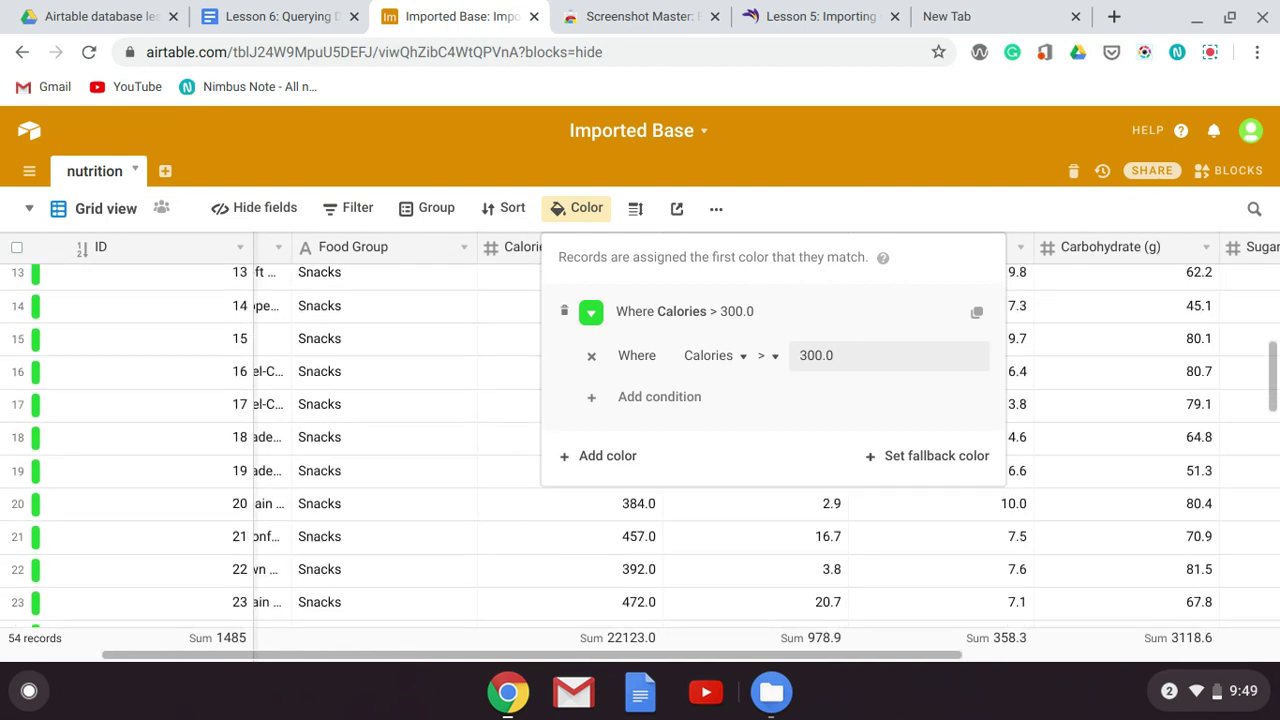
{"action": "scroll", "coordinate": [54, 469], "scroll_direction": "down", "scroll_amount": 1}
{"action": "scroll", "coordinate": [54, 469], "scroll_direction": "up", "scroll_amount": 3}
{"action": "scroll", "coordinate": [640, 446], "scroll_direction": "down", "scroll_amount": 15}
{"action": "scroll", "coordinate": [640, 446], "scroll_direction": "right", "scroll_amount": 1}
{"action": "scroll", "coordinate": [53, 475], "scroll_direction": "down", "scroll_amount": 3}
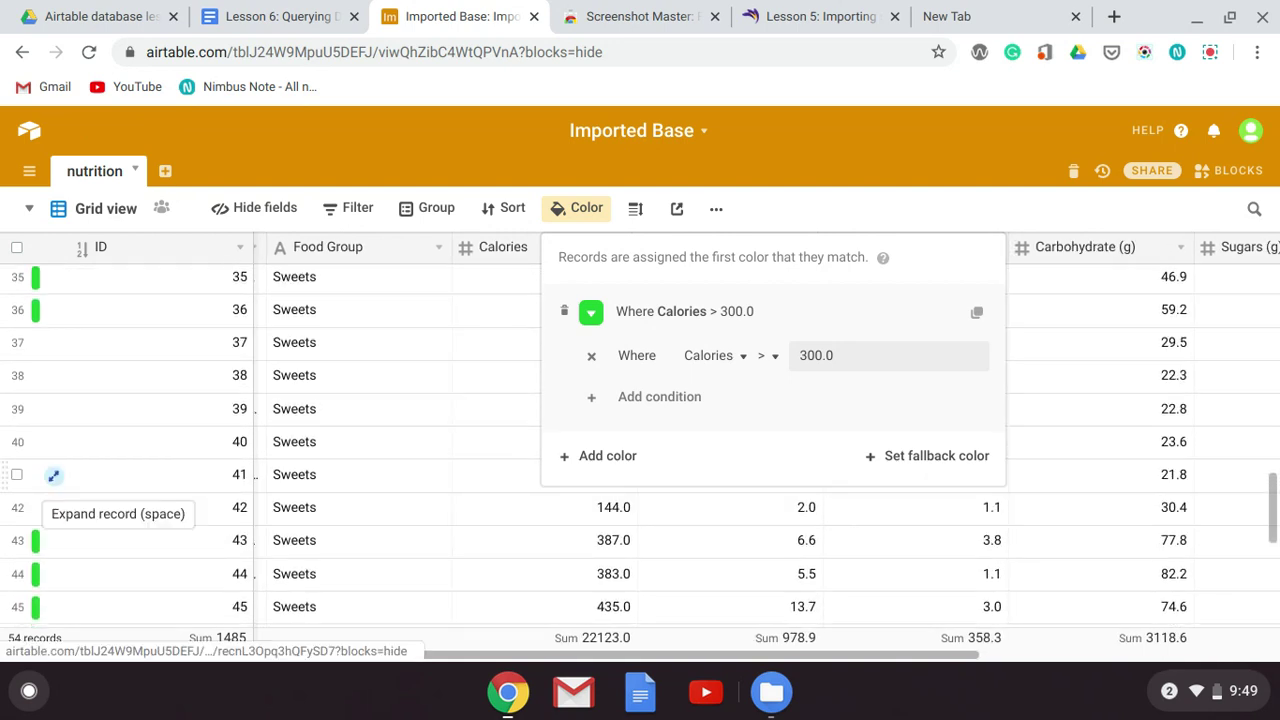